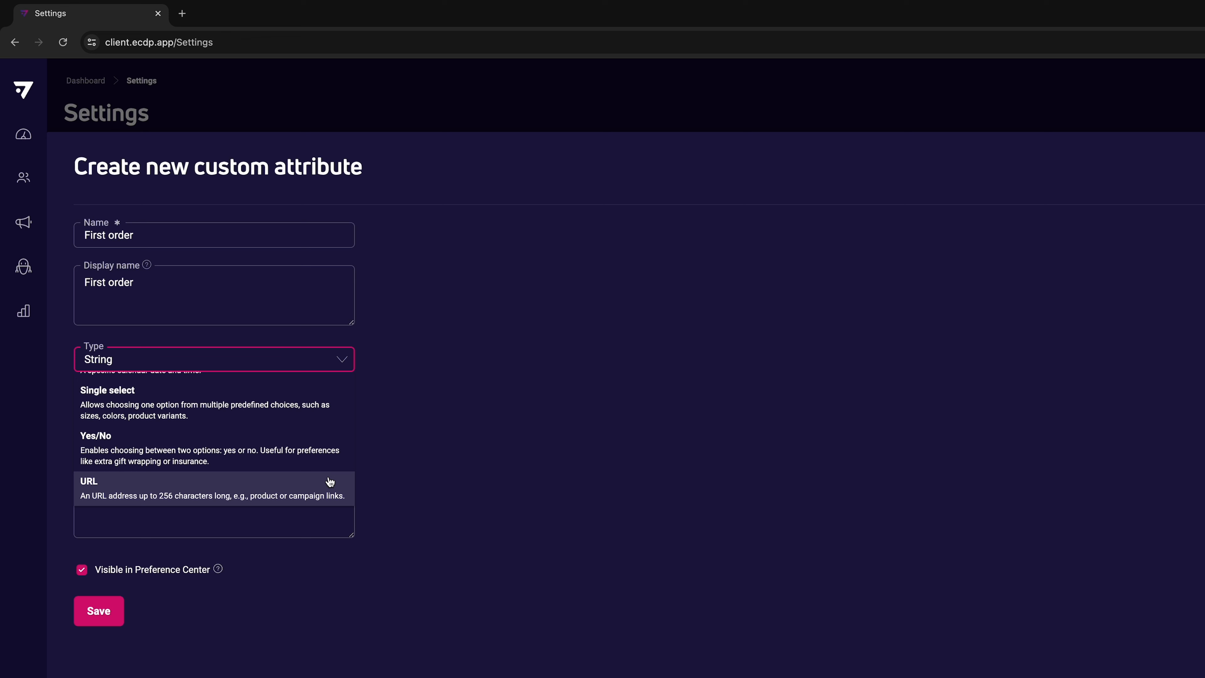
- Add the description "For new custromers" to the First order attribute, keep it visible in Preference Center and save it
left_click(374, 474)
left_click(298, 469)
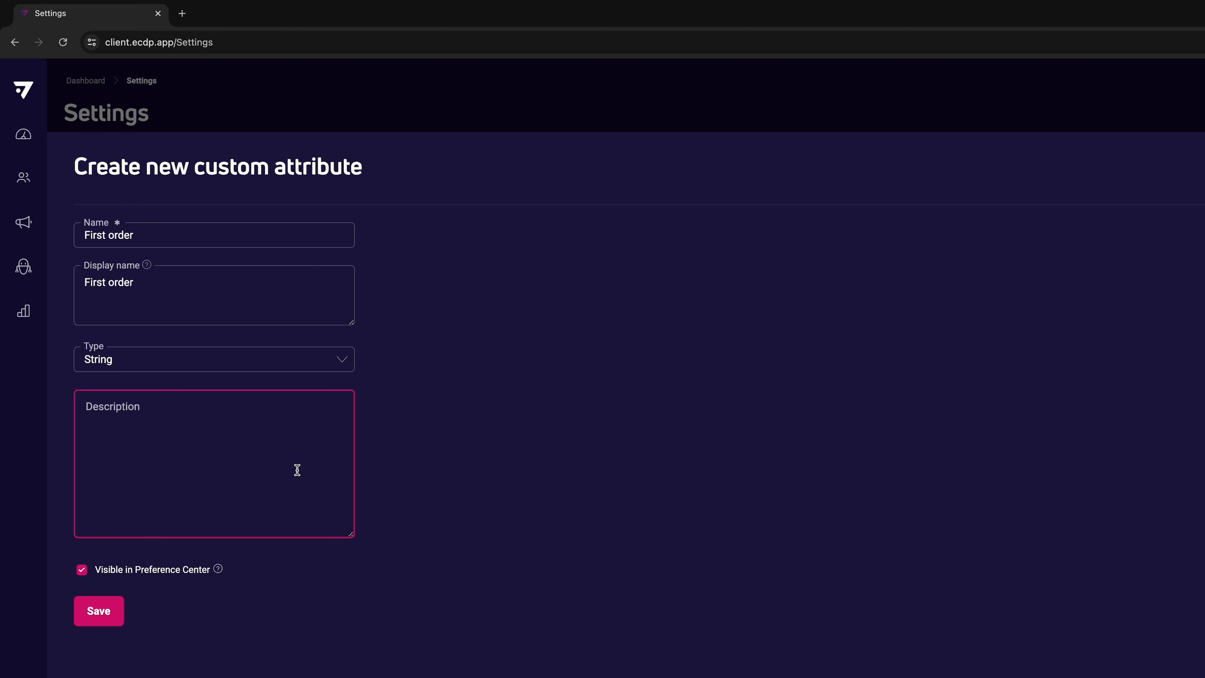
type("For new custromers")
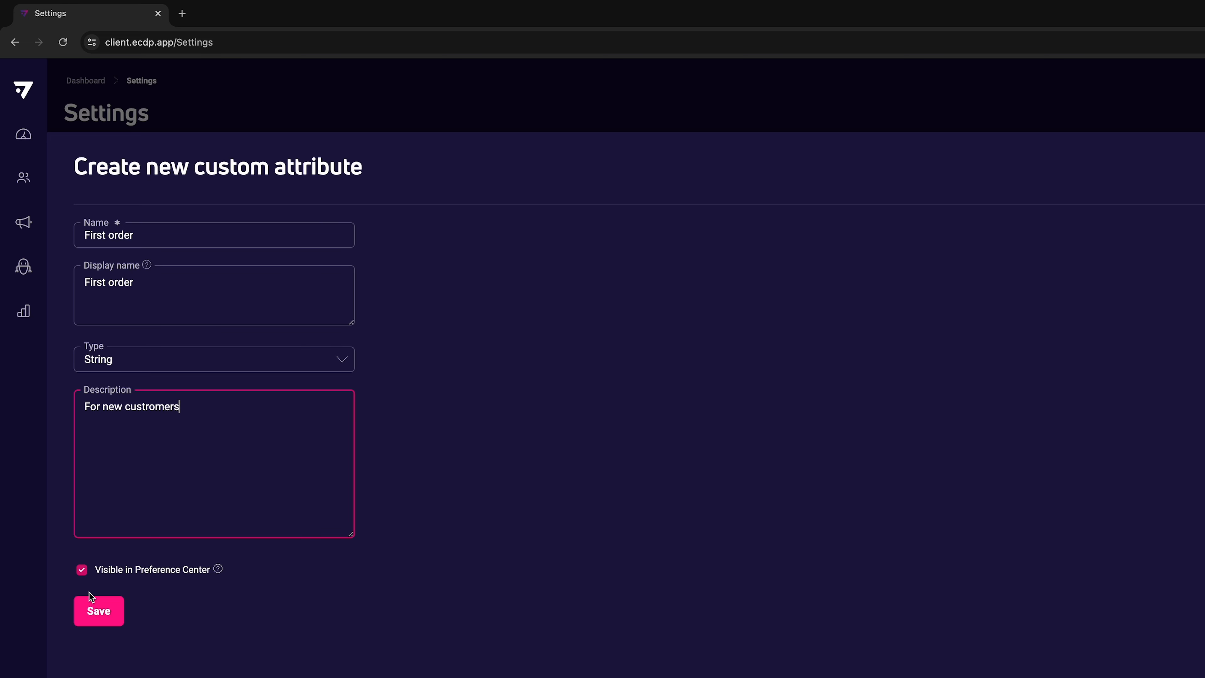
left_click(81, 572)
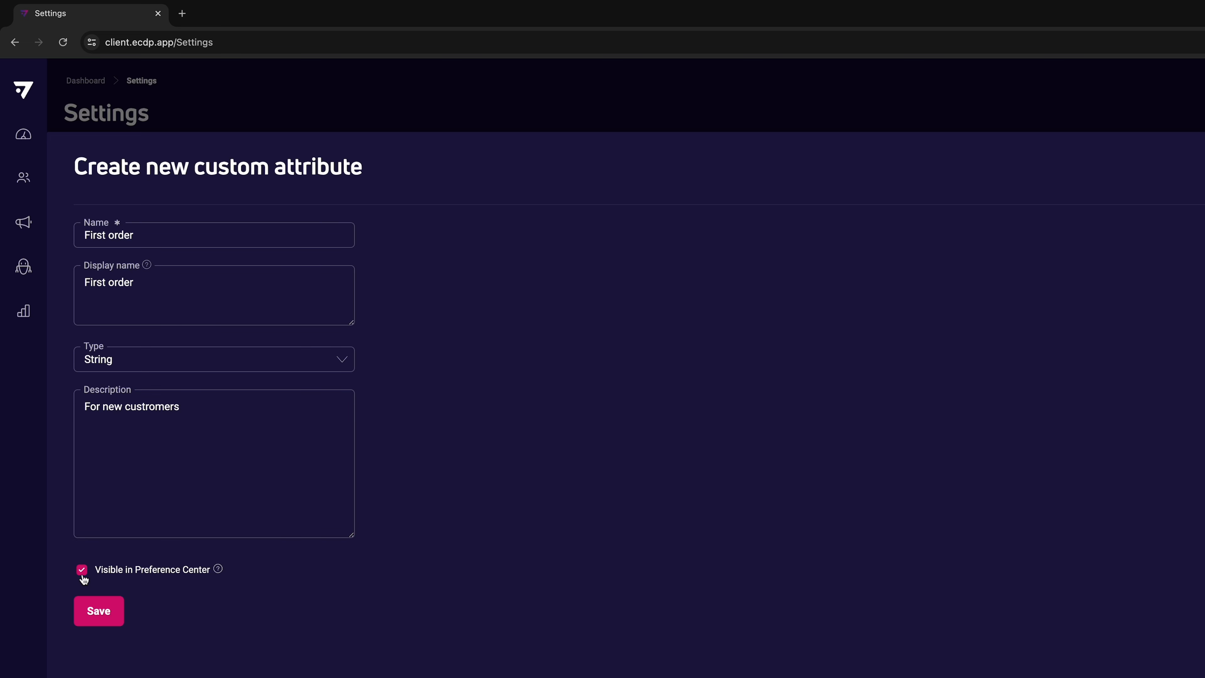
left_click(82, 571)
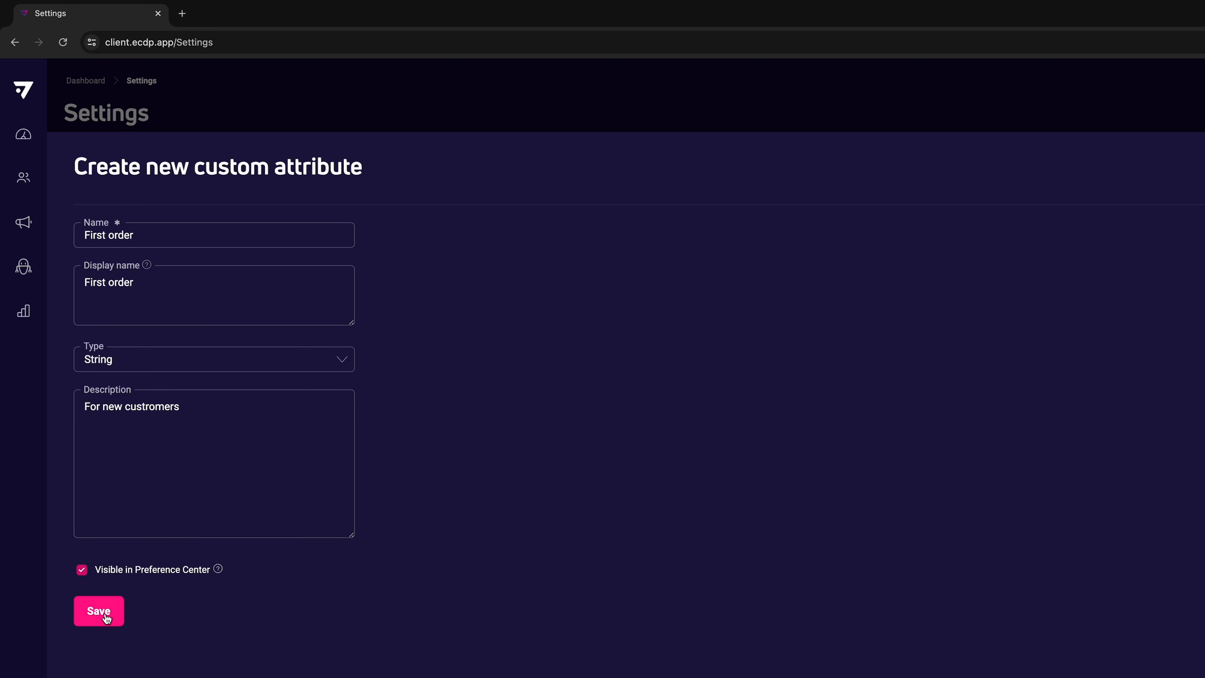
mouse_move(220, 570)
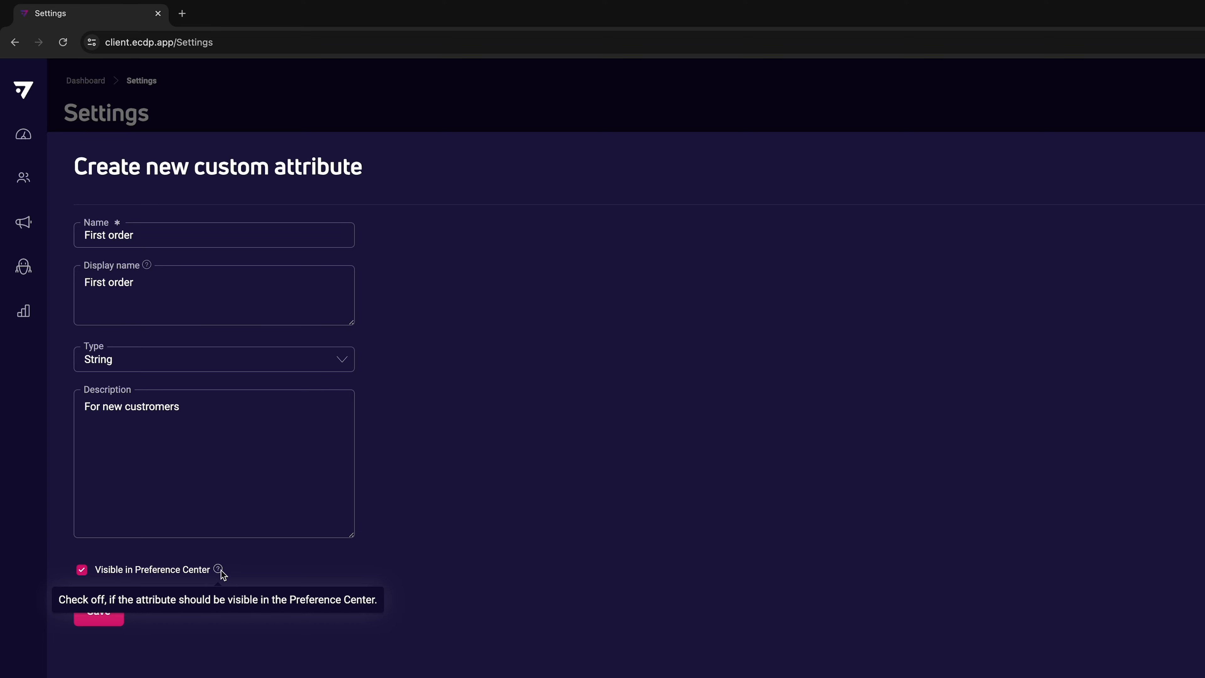
left_click(100, 617)
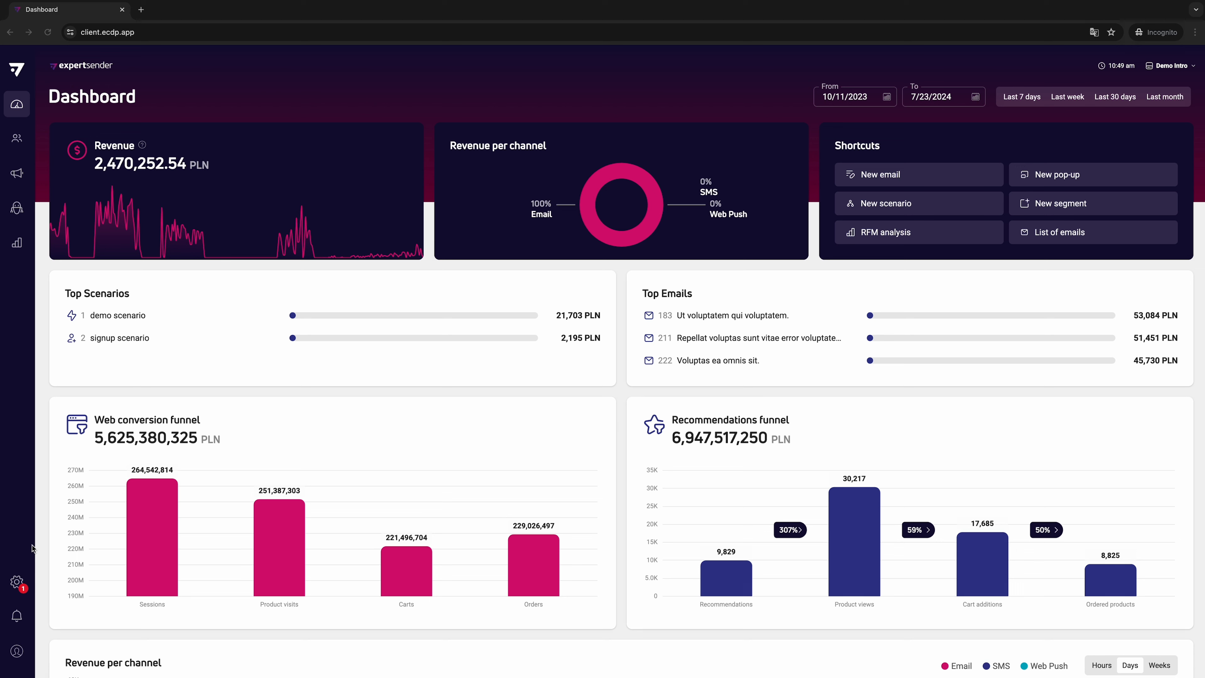
- Create a new consent in the Consents settings and name it "marketing consent"
left_click(28, 584)
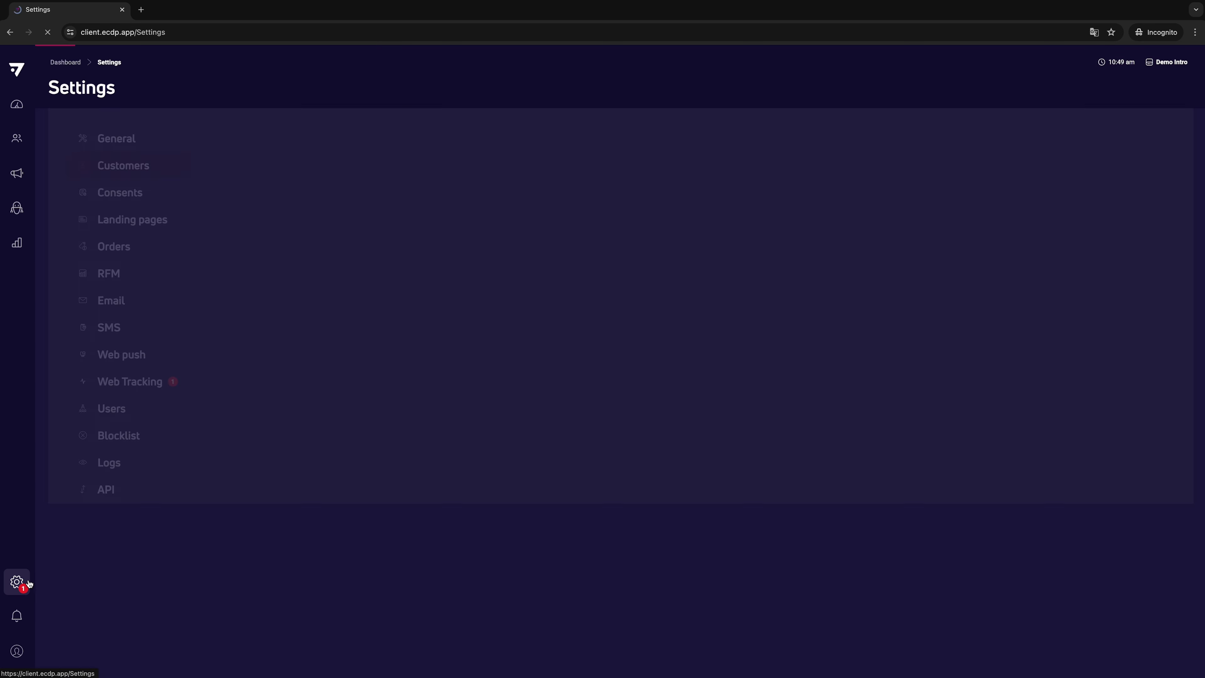
left_click(131, 197)
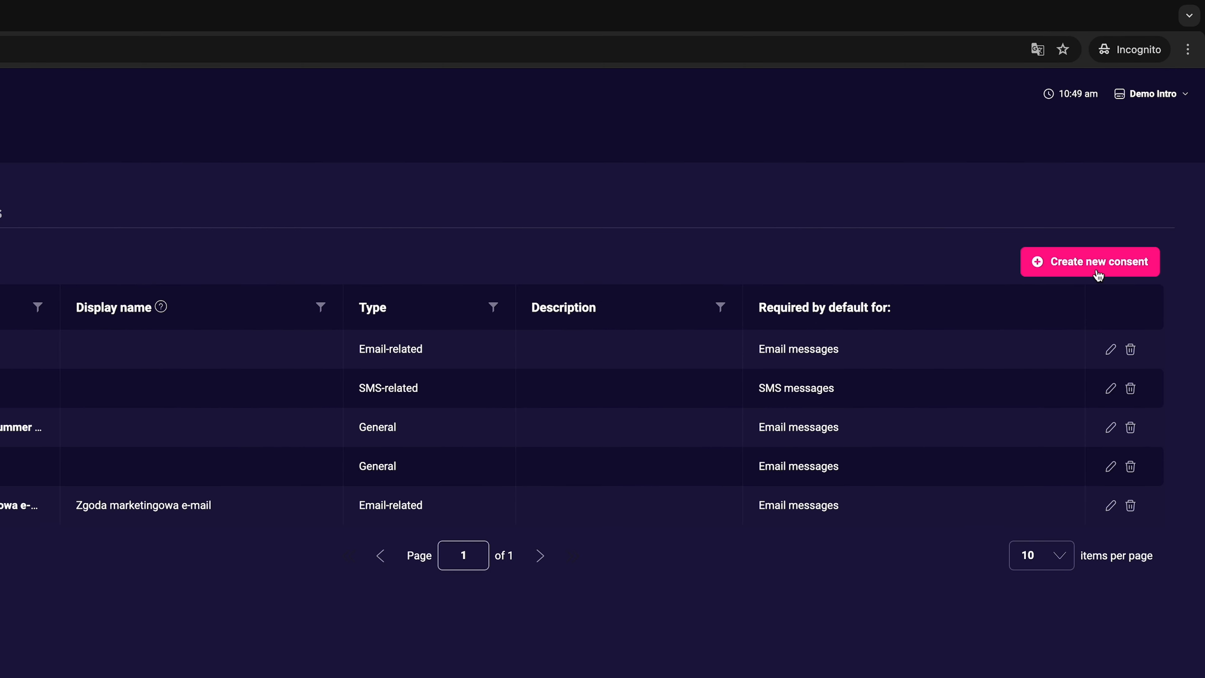
left_click(1097, 272)
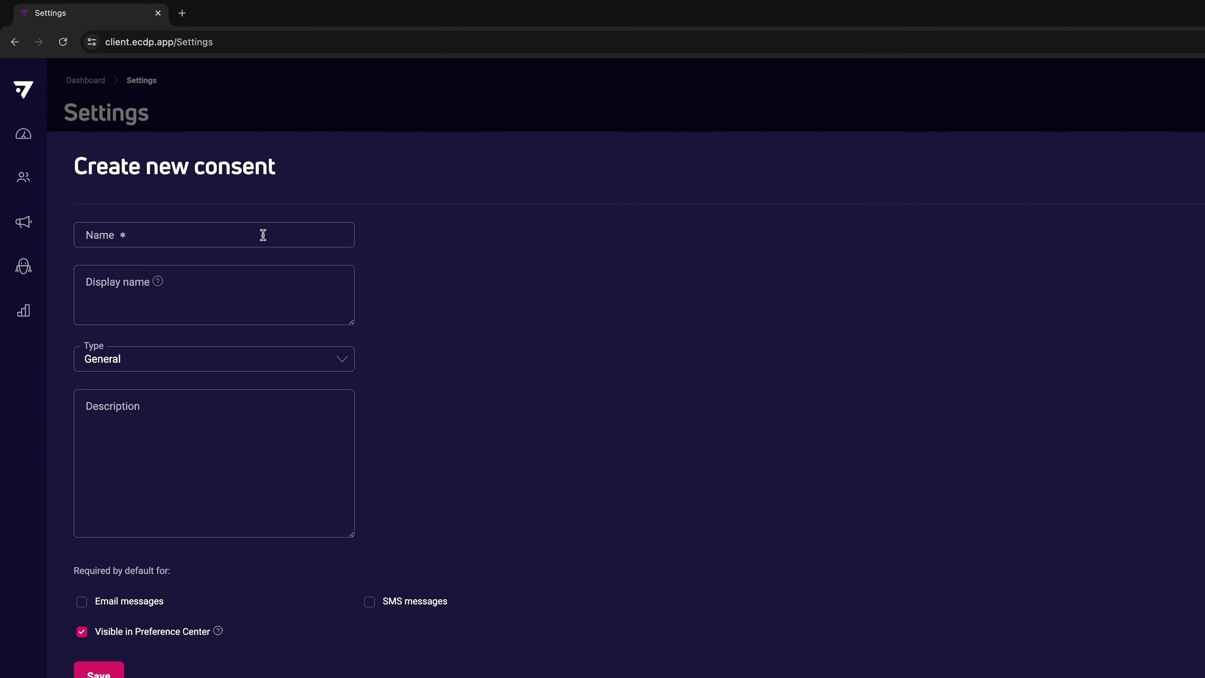
left_click(263, 235)
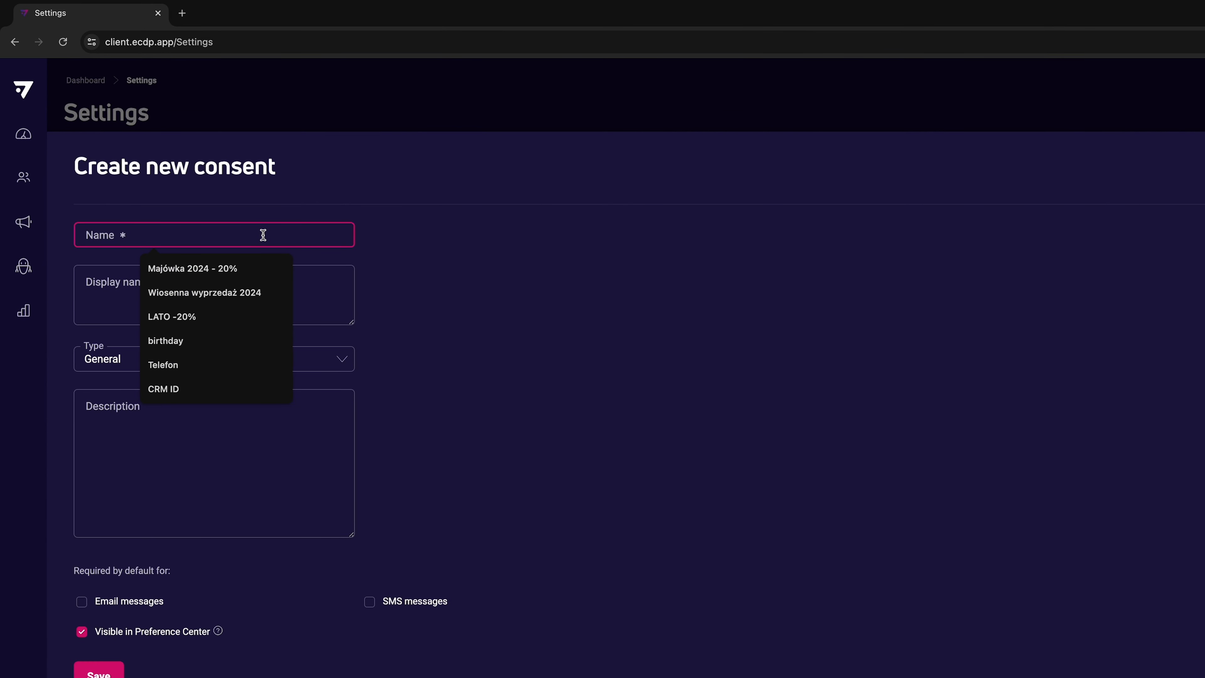
type("market")
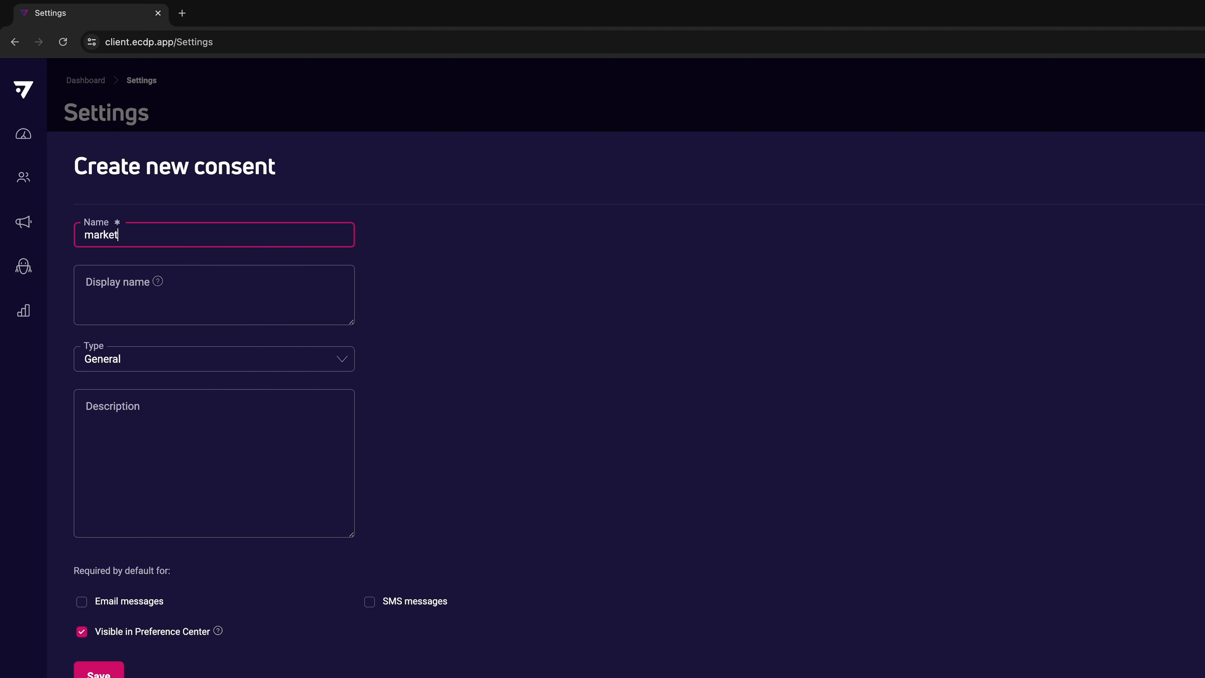
type("ing consent")
- Copy the consent's name into its display name and capitalise it as "Marketing consent"
mouse_move(195, 283)
key("ctrl+a")
key("ctrl+c")
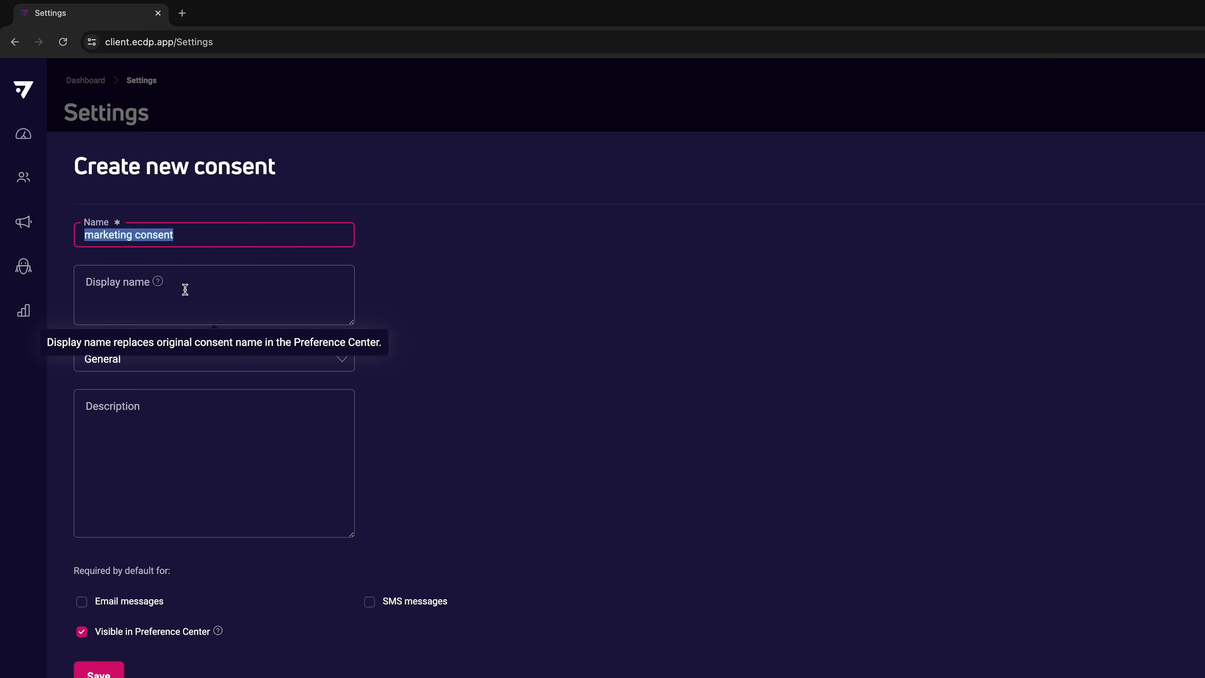
left_click(186, 289)
key("ctrl+v")
left_click(93, 283)
key("BackSpace")
type("M")
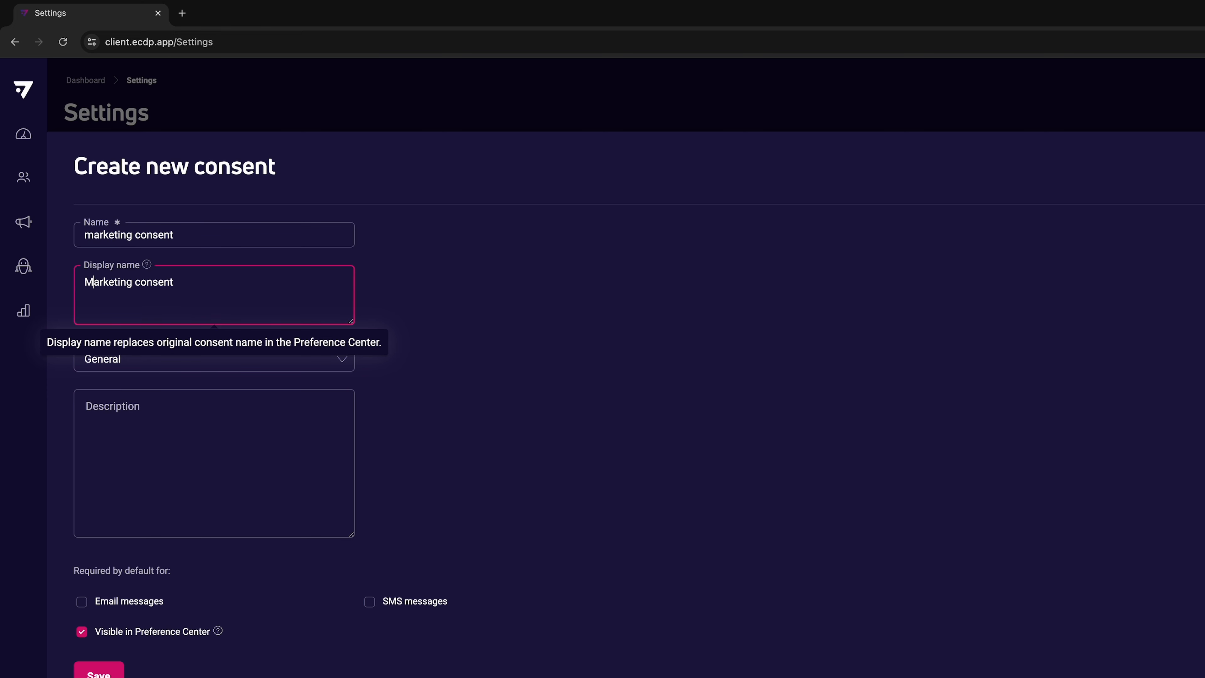
- Set the consent type to Email-related, make it required by default for email messages, and save the consent
left_click(264, 365)
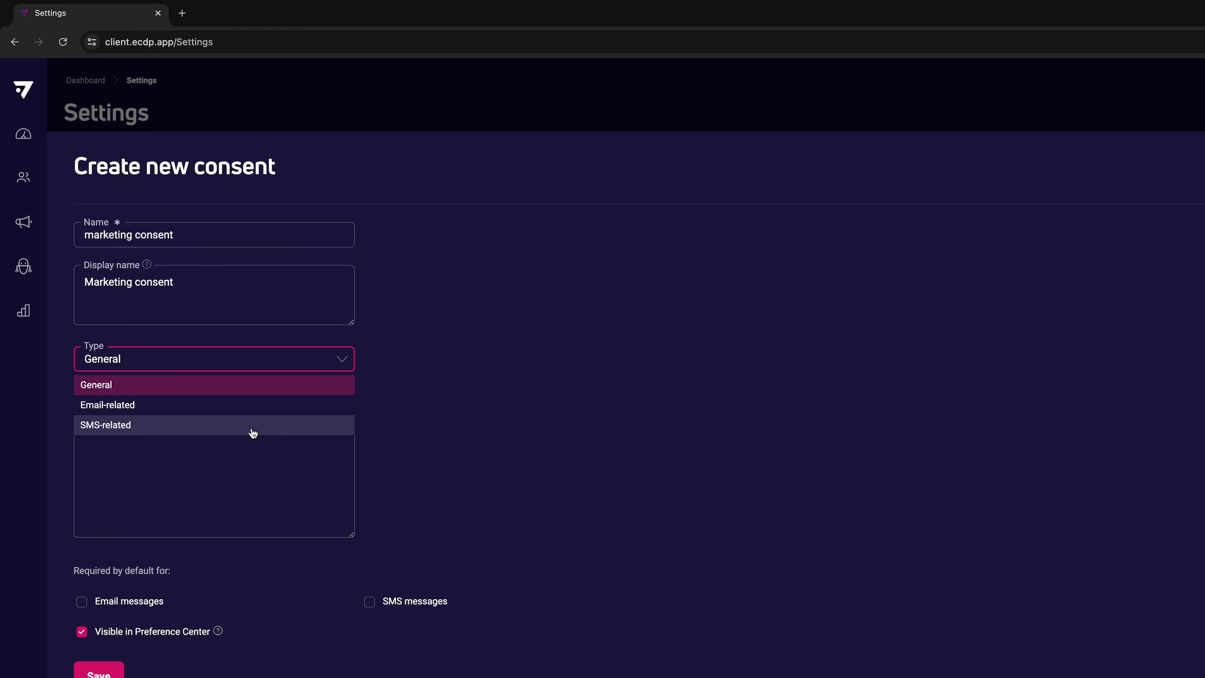
left_click(254, 407)
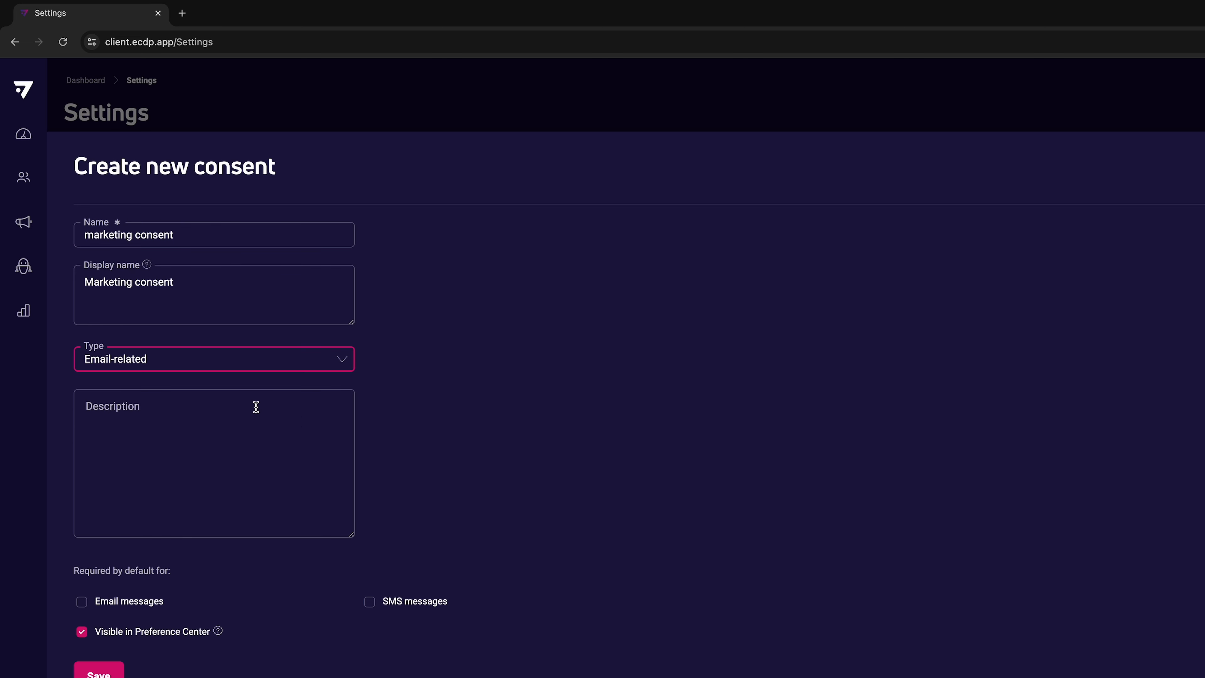
left_click(327, 422)
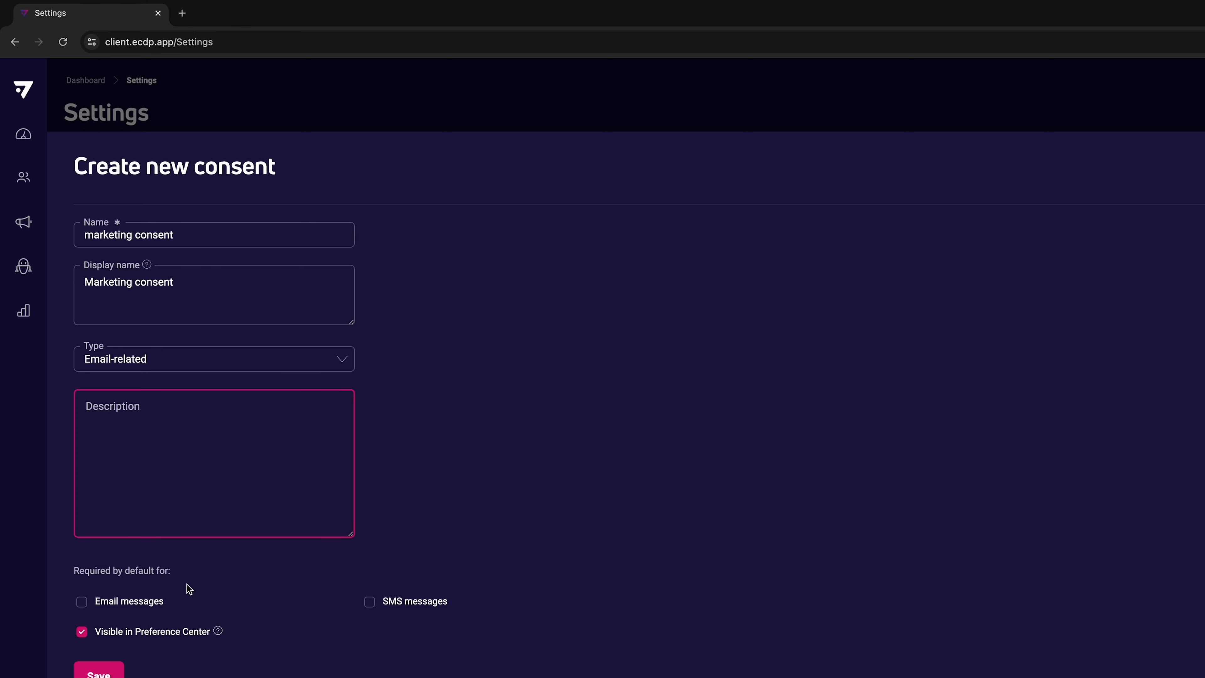
left_click(130, 604)
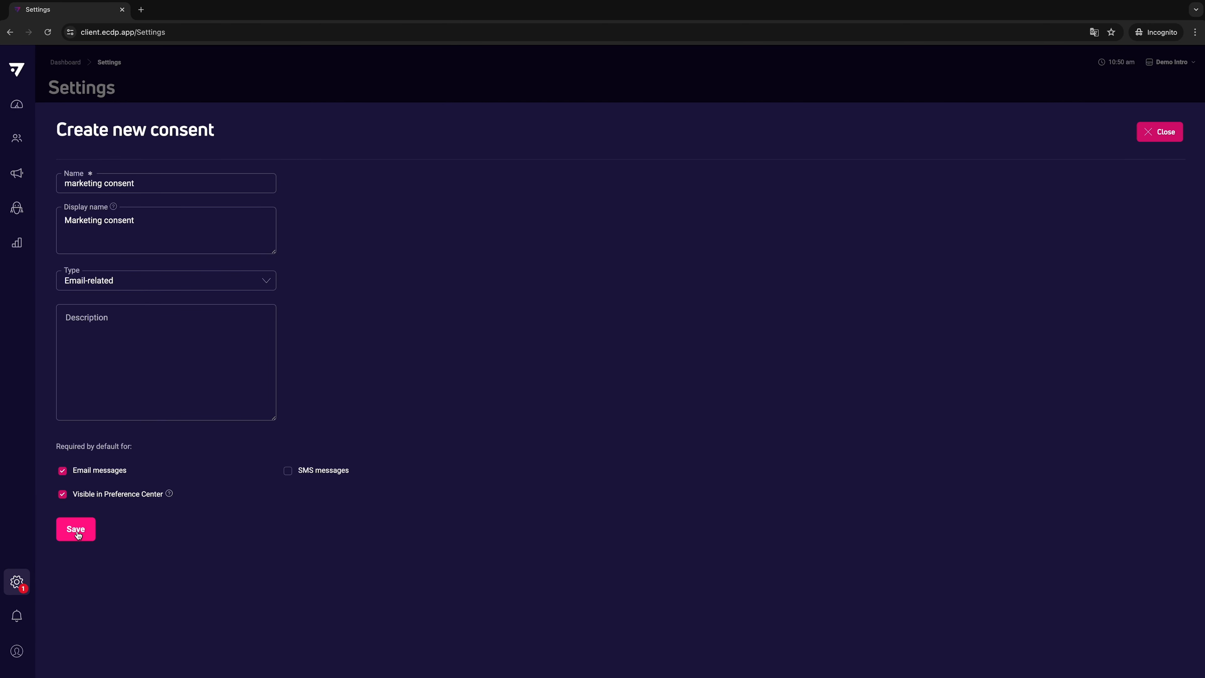
left_click(77, 531)
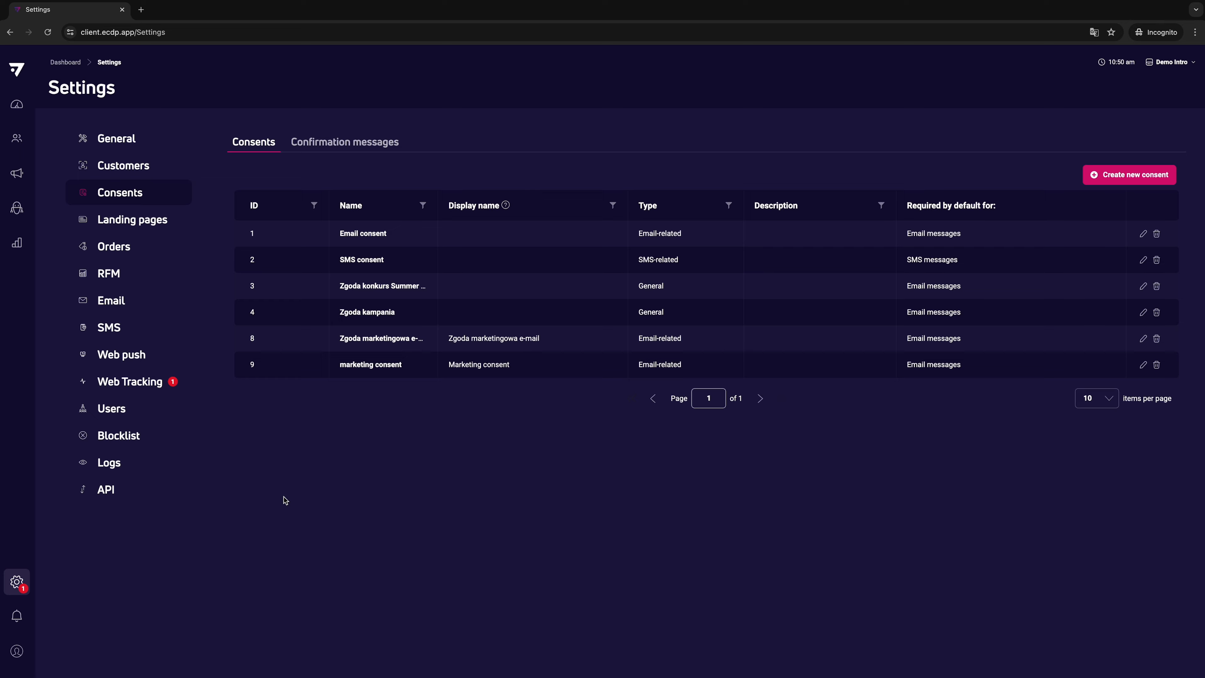
- Start a customer import from the Customers page and upload the file "EMP users baza ENG.xlsx" from the ELEMENTS folder
left_click(14, 141)
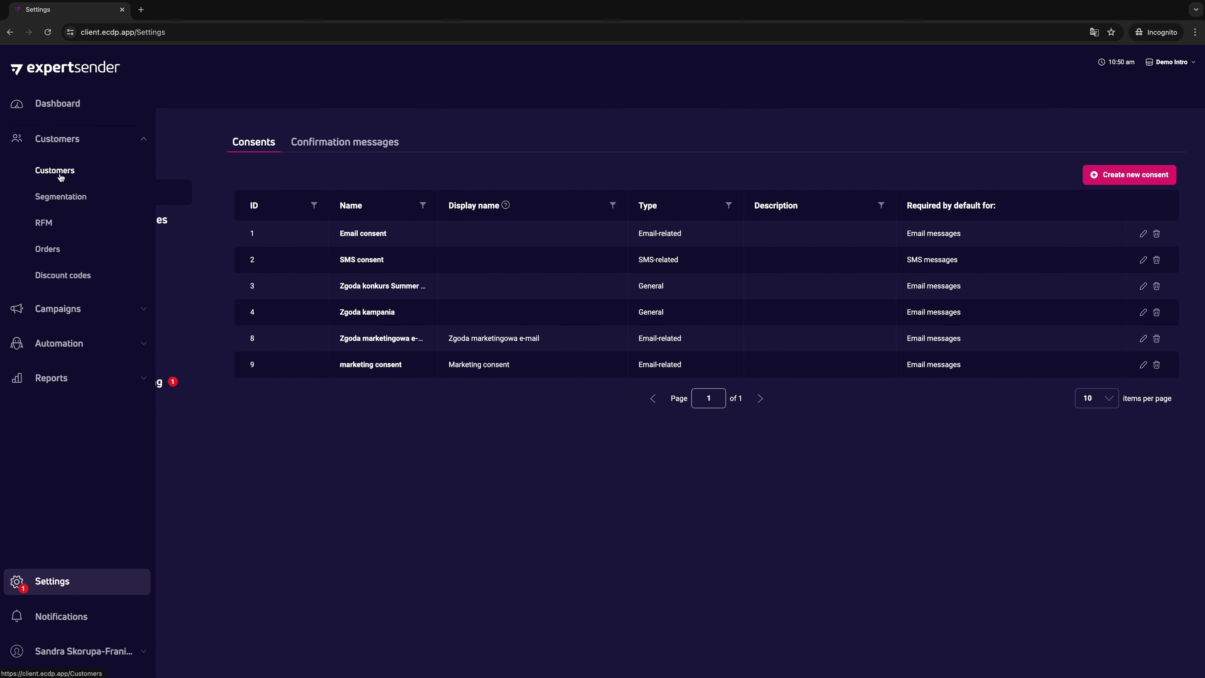
left_click(55, 171)
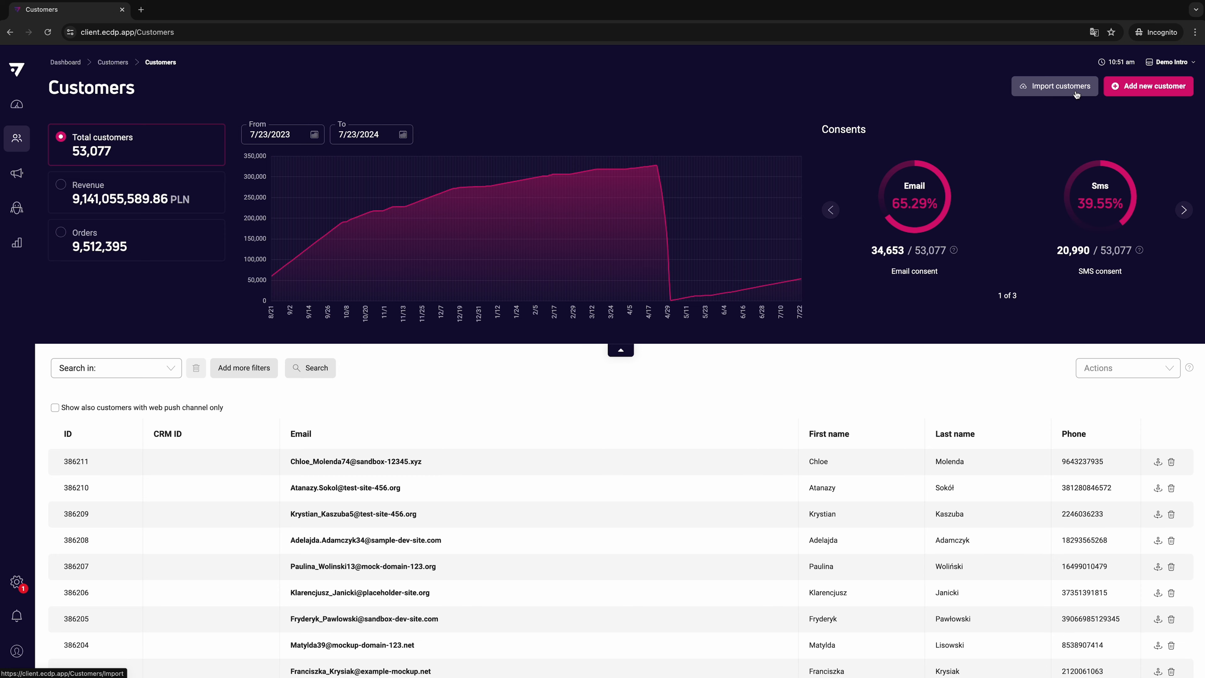
left_click(1076, 90)
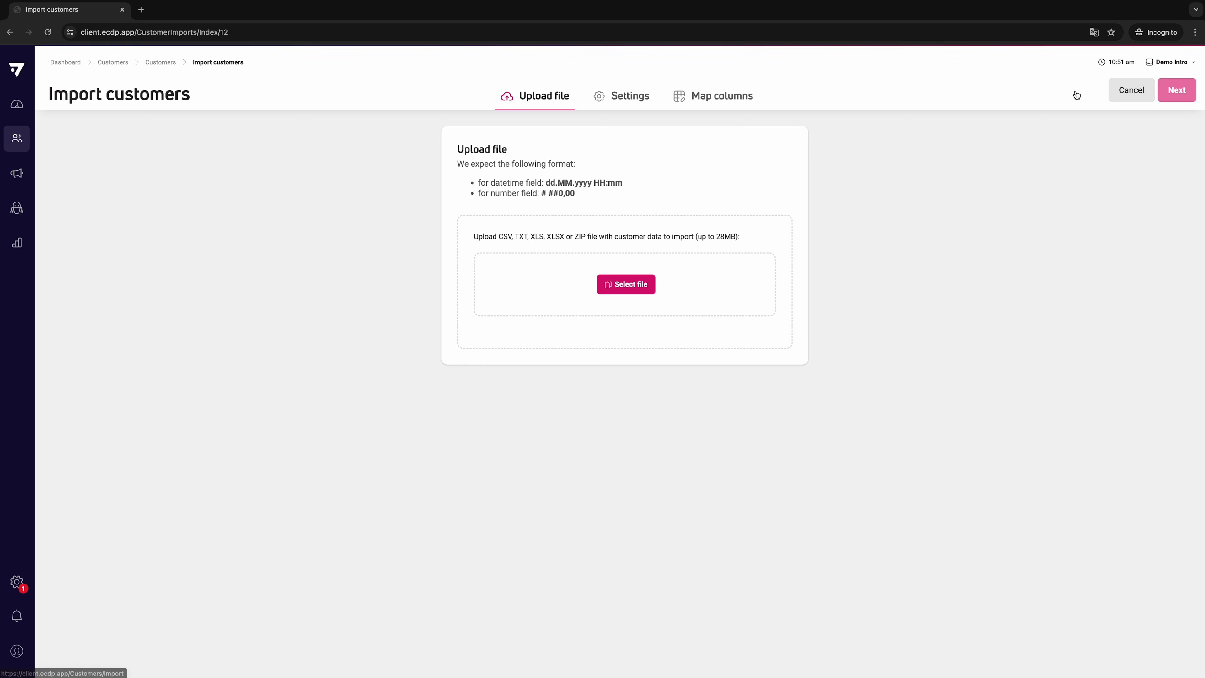
left_click(624, 296)
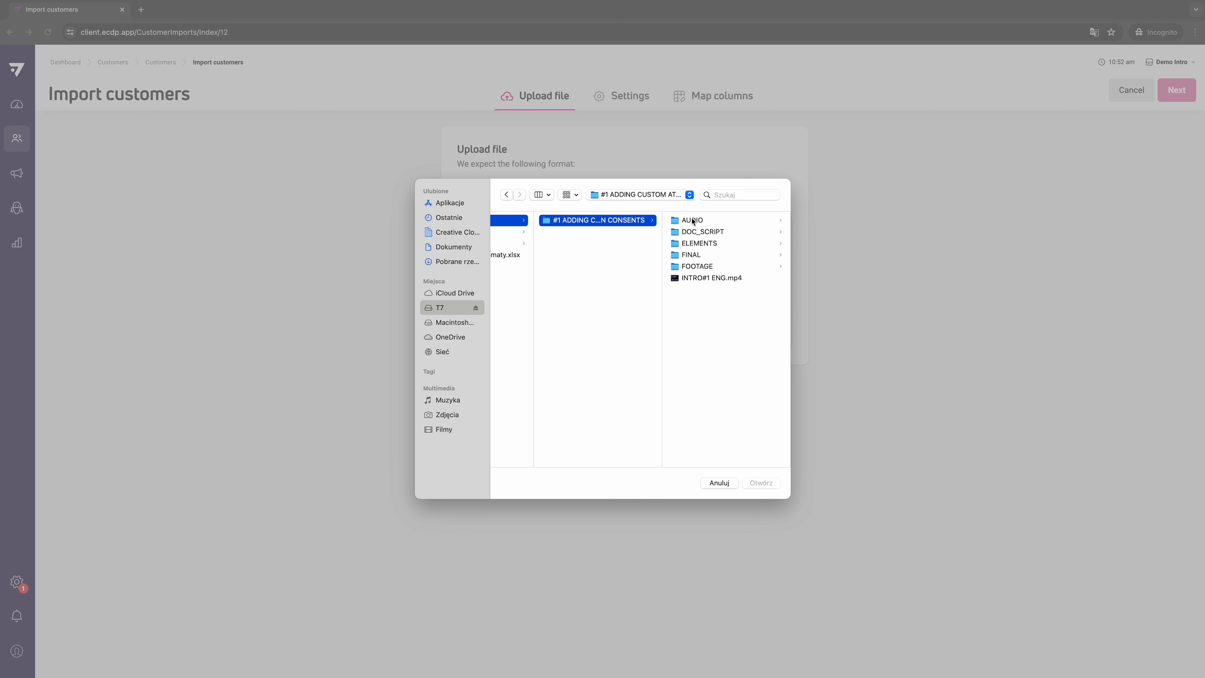
left_click(704, 221)
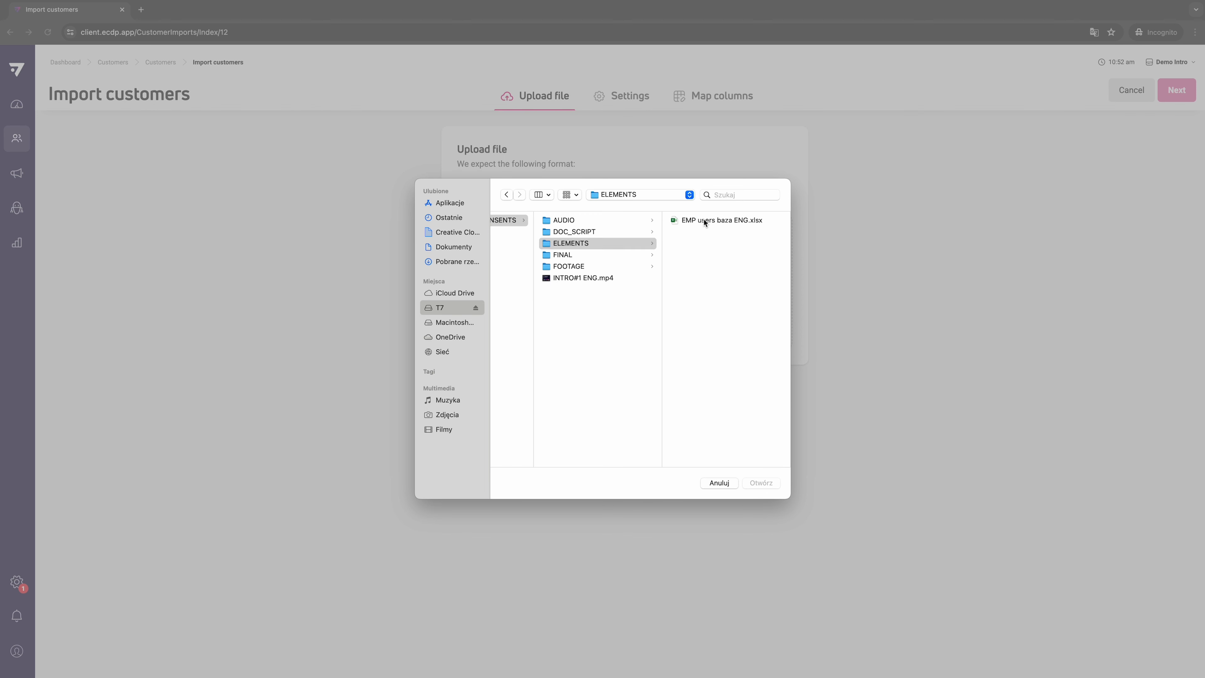
left_click(761, 484)
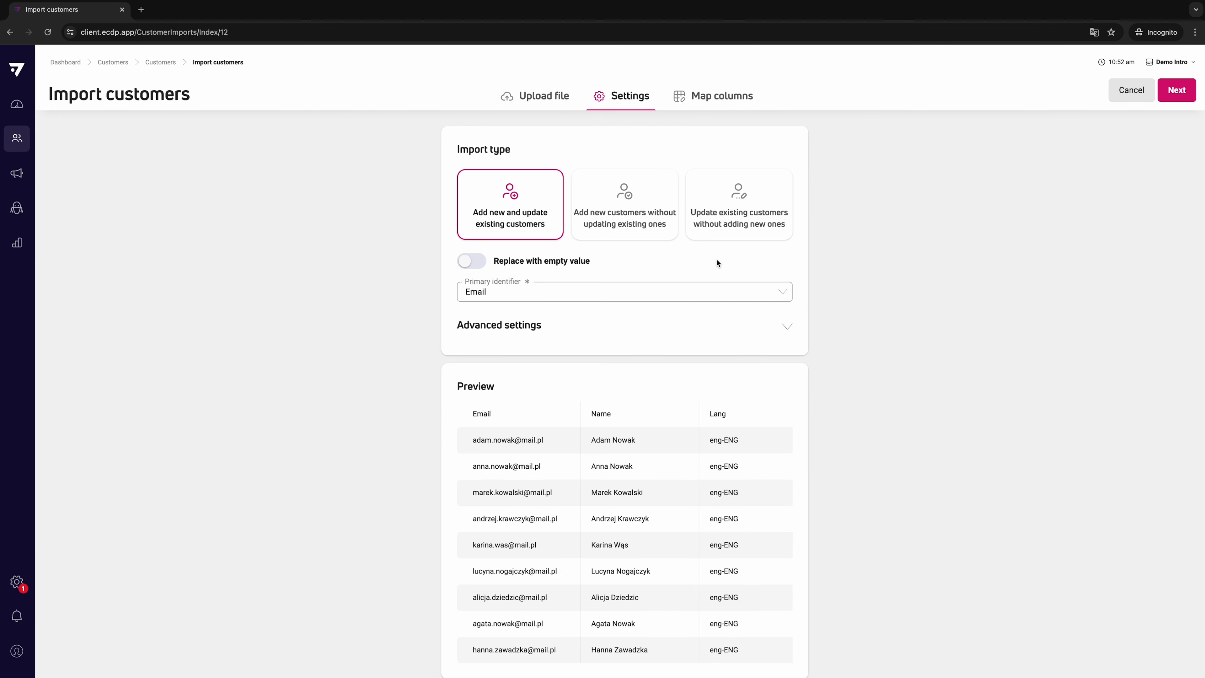
- Set the import to update existing customers without adding new ones, identified by Email, with Replace with empty value enabled
left_click(713, 233)
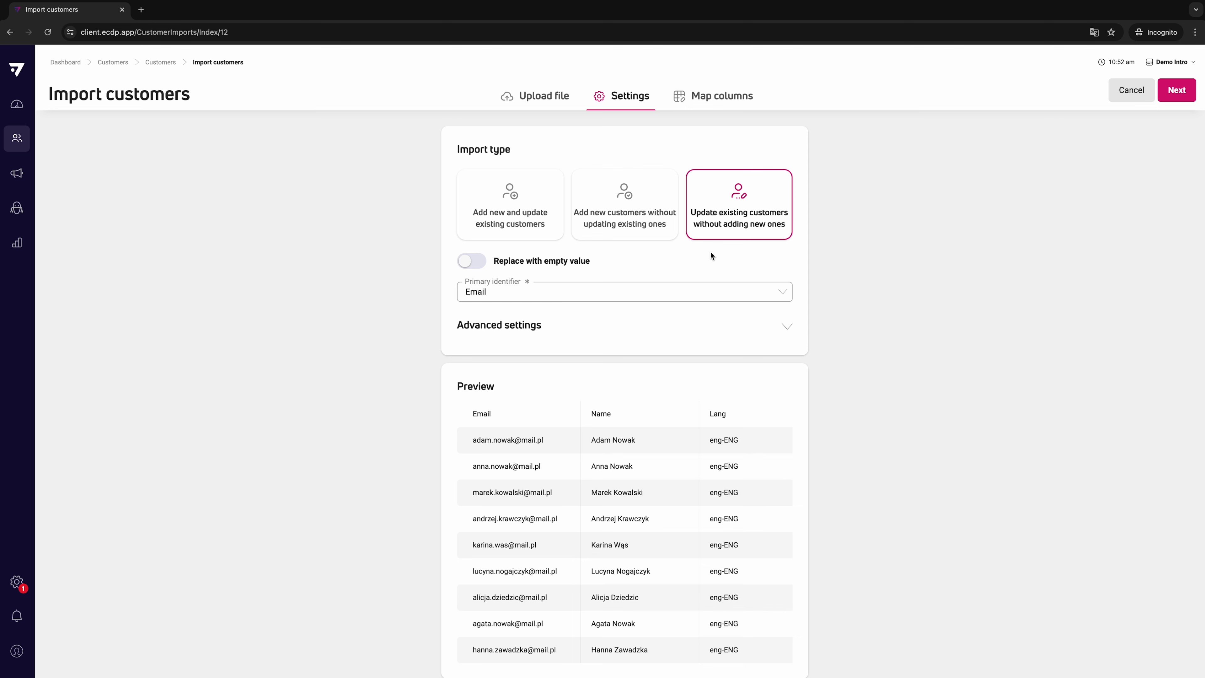
left_click(674, 299)
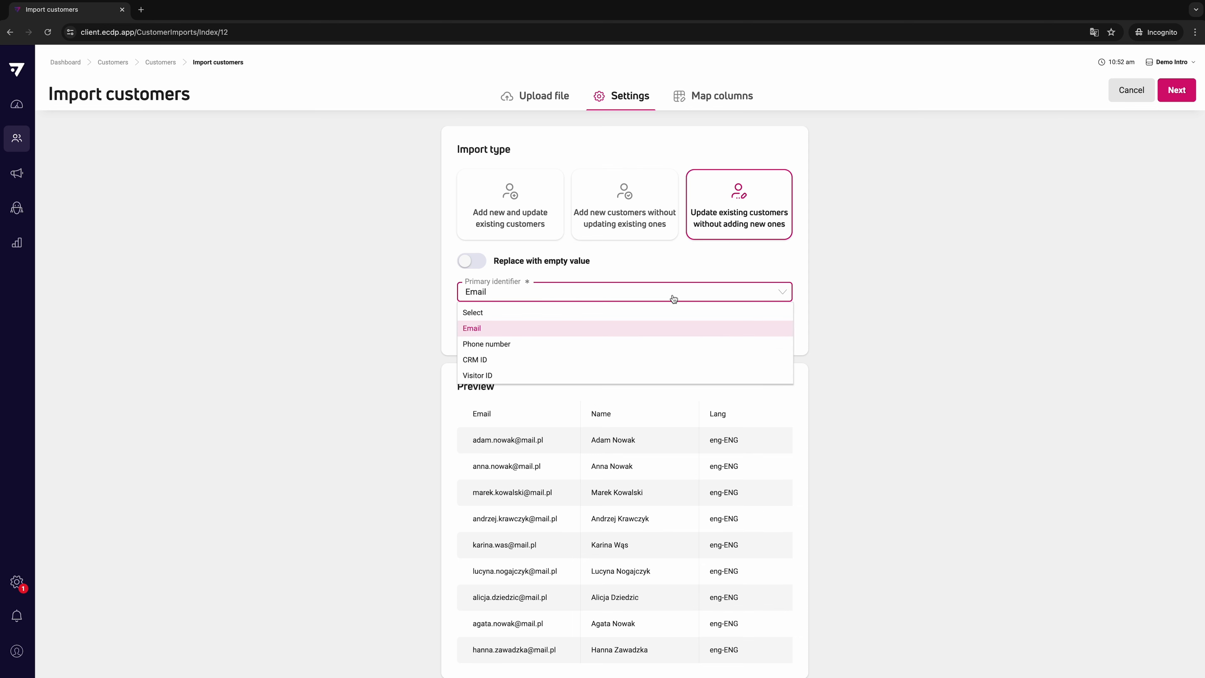
left_click(661, 334)
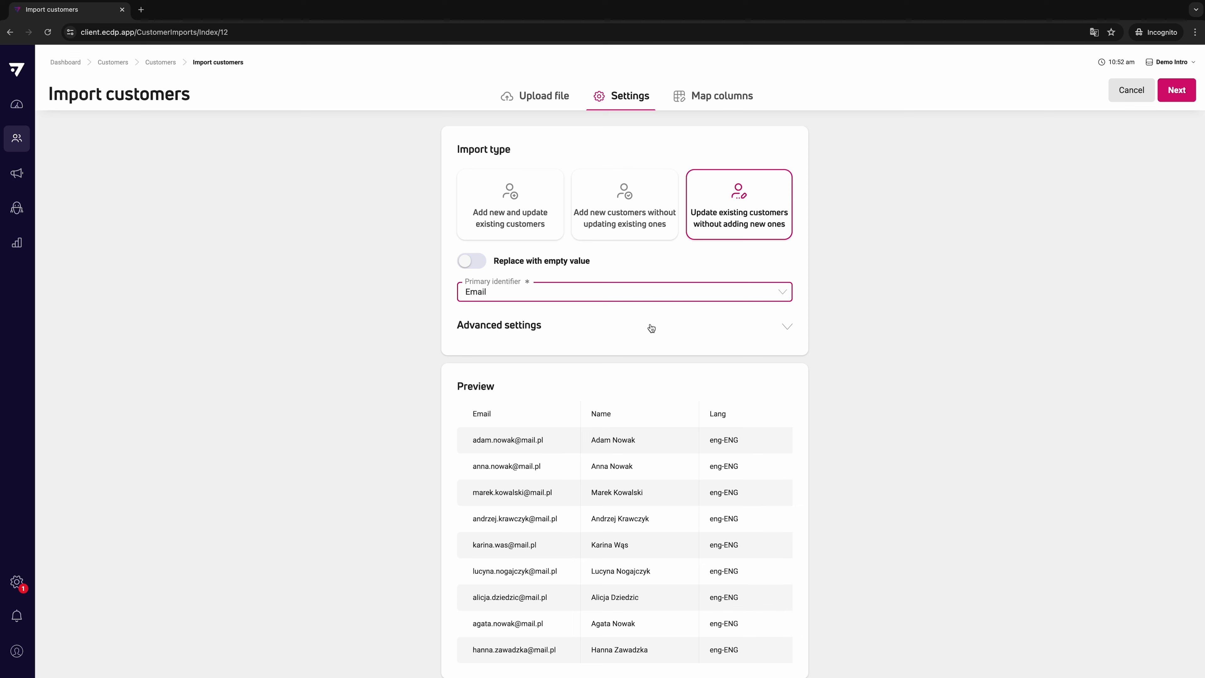
left_click(466, 263)
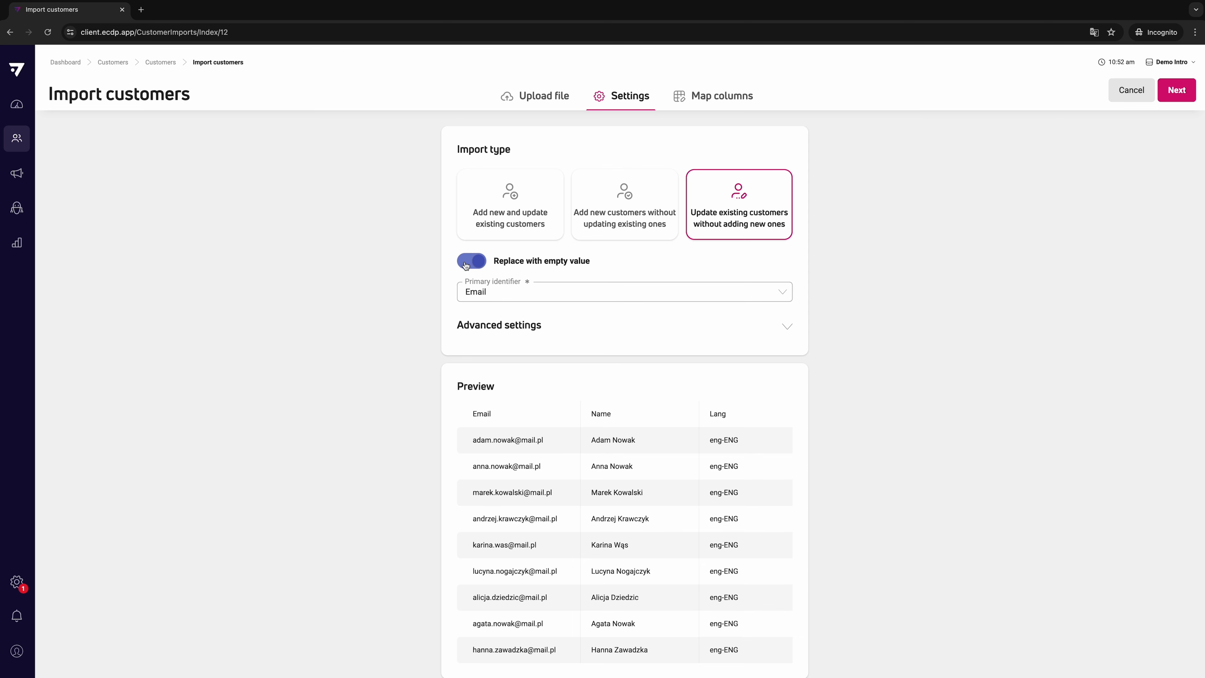
left_click(466, 263)
left_click(466, 263)
- In the advanced import settings, mark the file as having headers and keep the character encoding at Unicode (UTF-8)
left_click(591, 330)
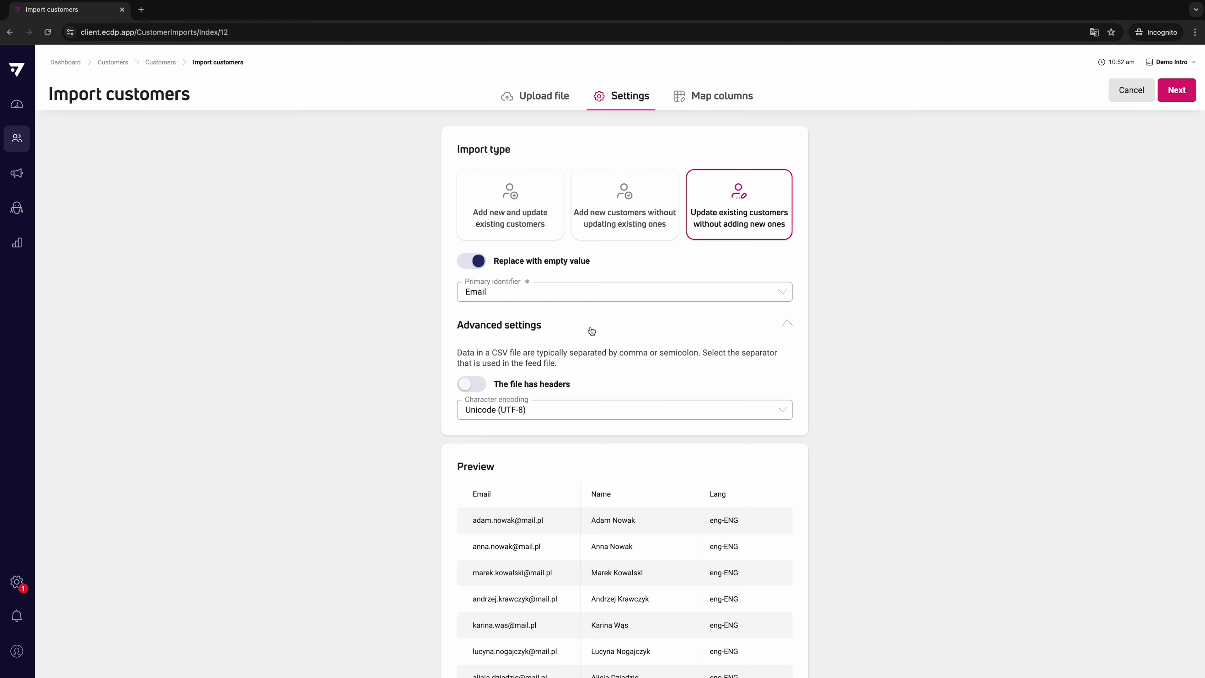
left_click(476, 388)
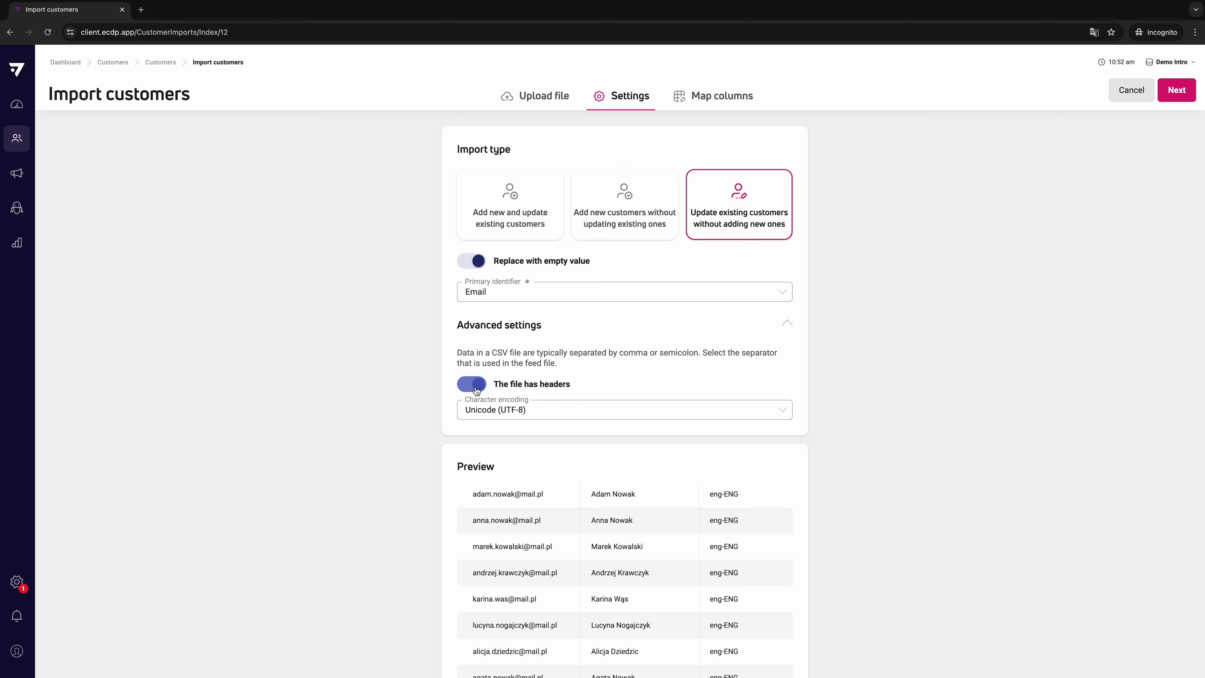
left_click(477, 388)
left_click(476, 388)
left_click(782, 413)
scroll(738, 447, "down", 3)
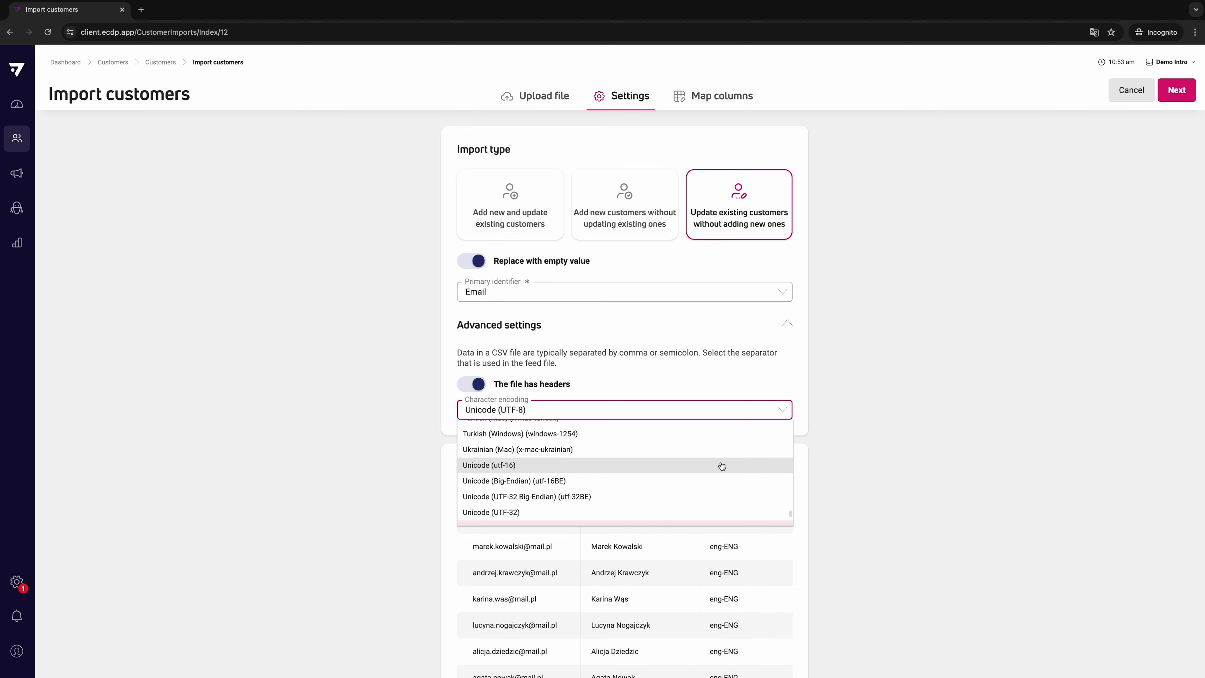
left_click(704, 489)
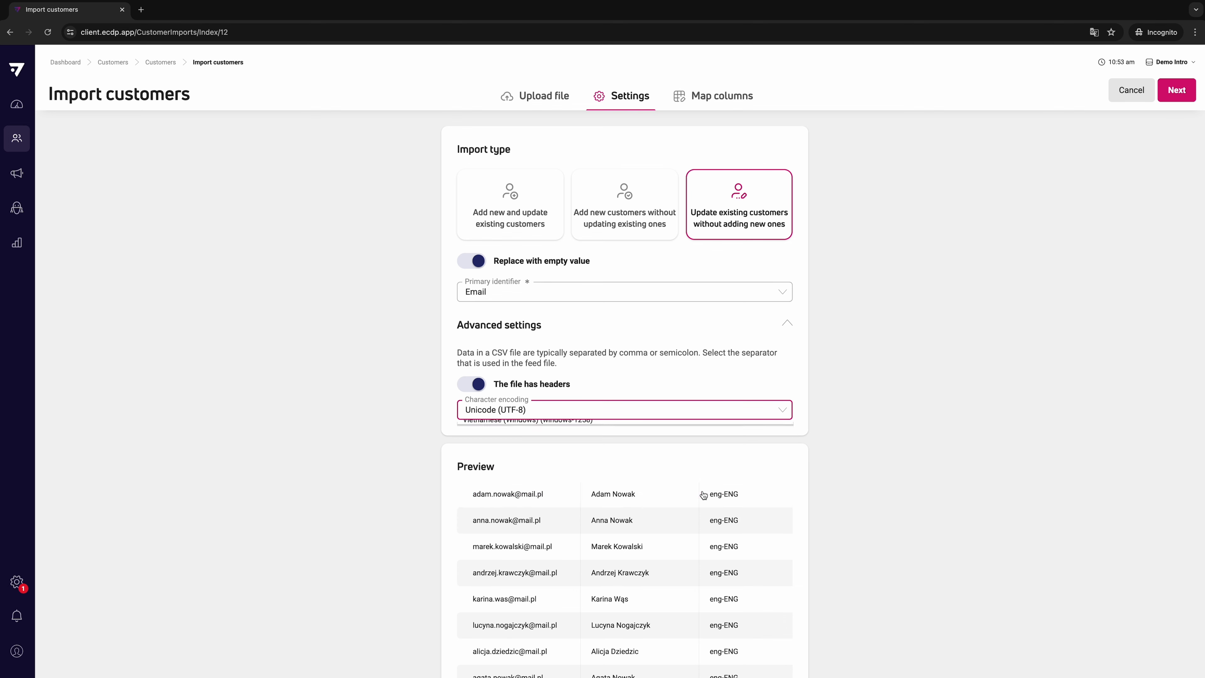
- Map the imported file's email address column to Email and its full name column to First and last name
scroll(749, 432, "down", 2)
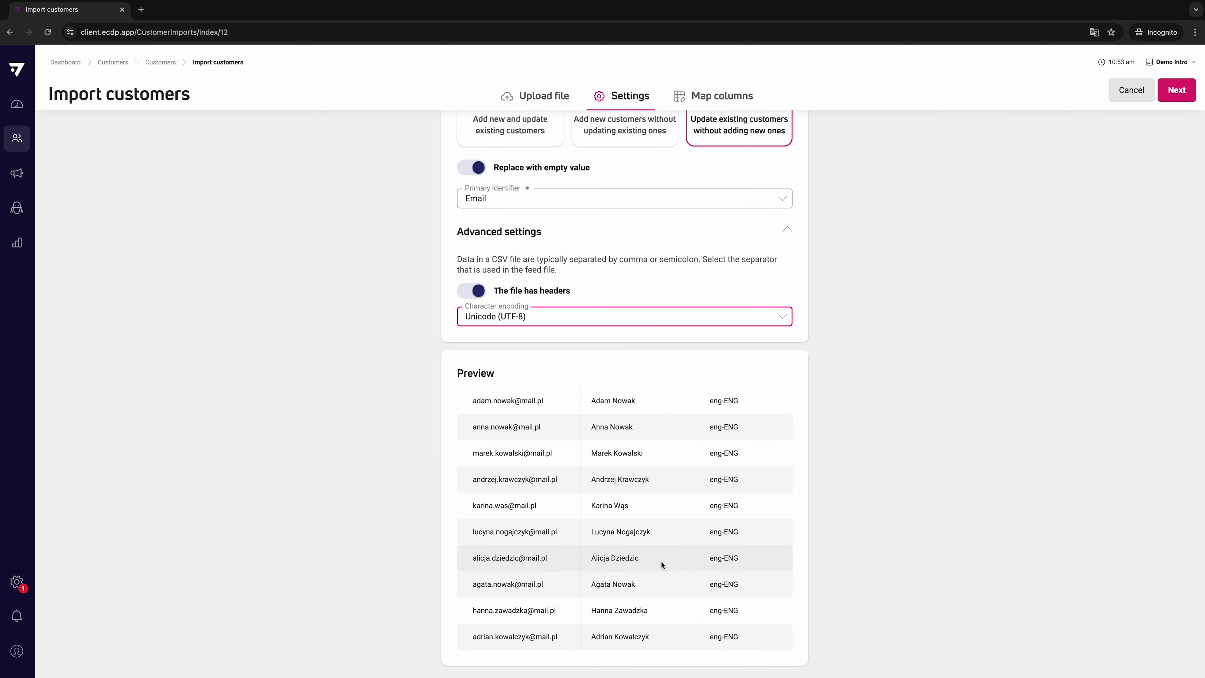
scroll(768, 438, "up", 2)
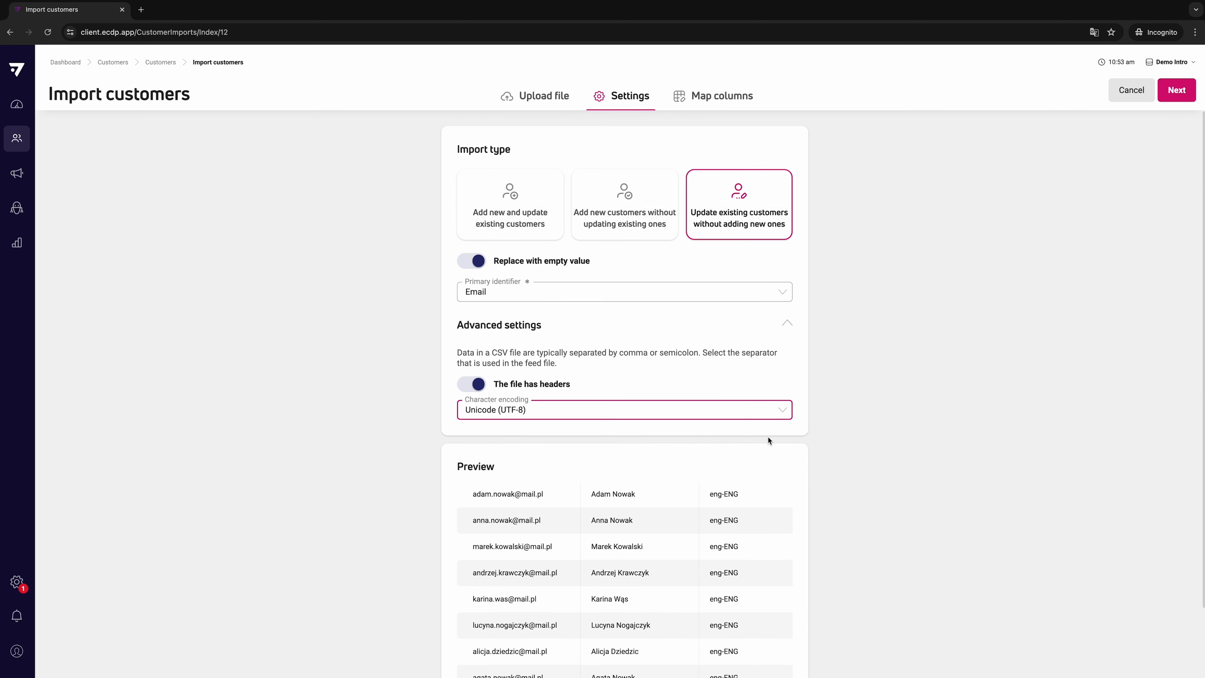
left_click(720, 100)
left_click(148, 164)
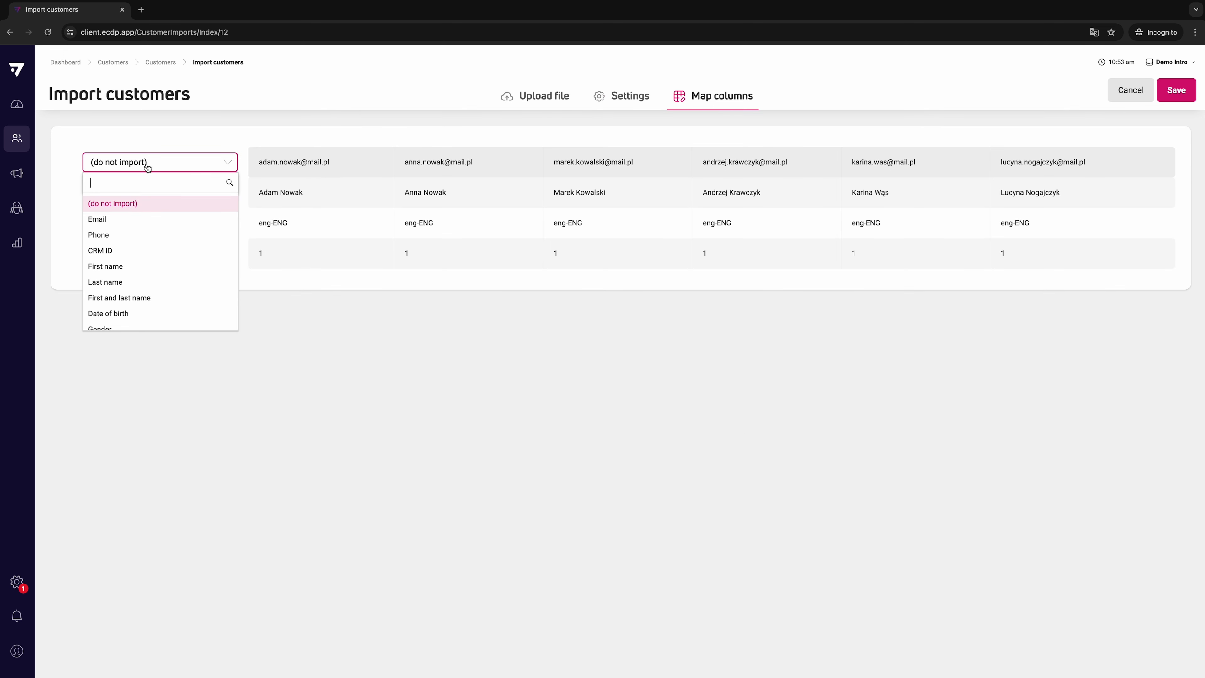
left_click(143, 219)
left_click(140, 193)
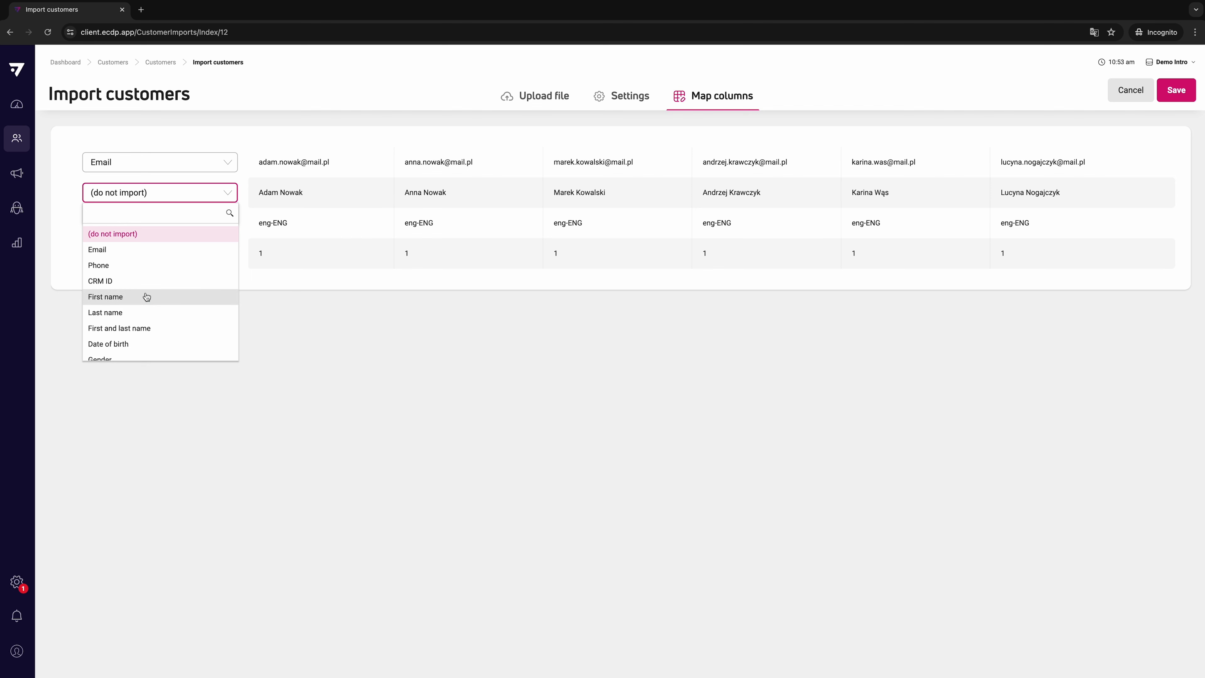
left_click(137, 328)
- Map the column containing the value 1 to marketing consent and save the customer import
left_click(143, 253)
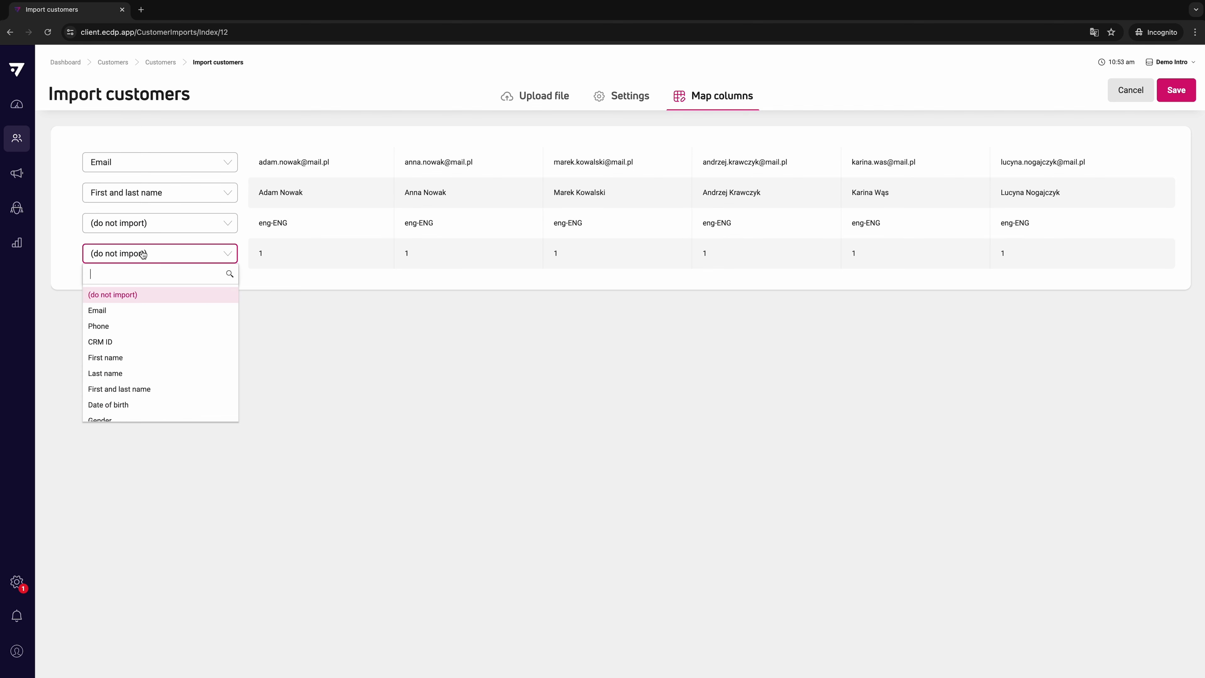
scroll(153, 329, "down", 5)
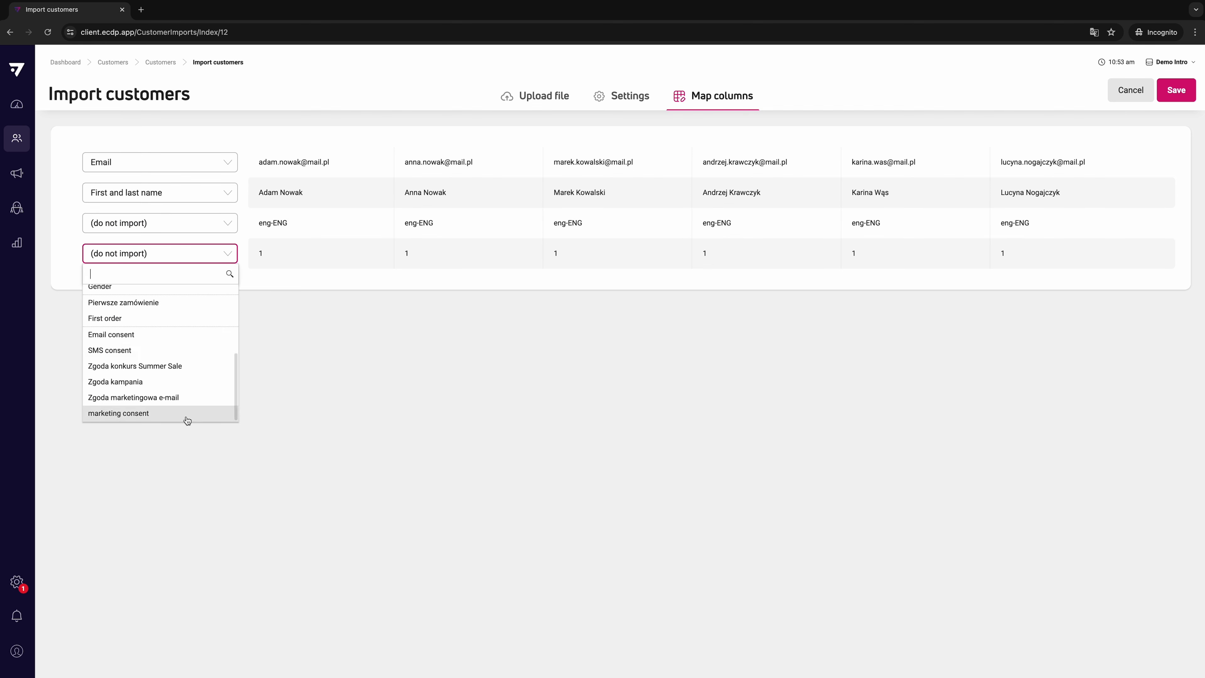
left_click(187, 414)
left_click(1161, 95)
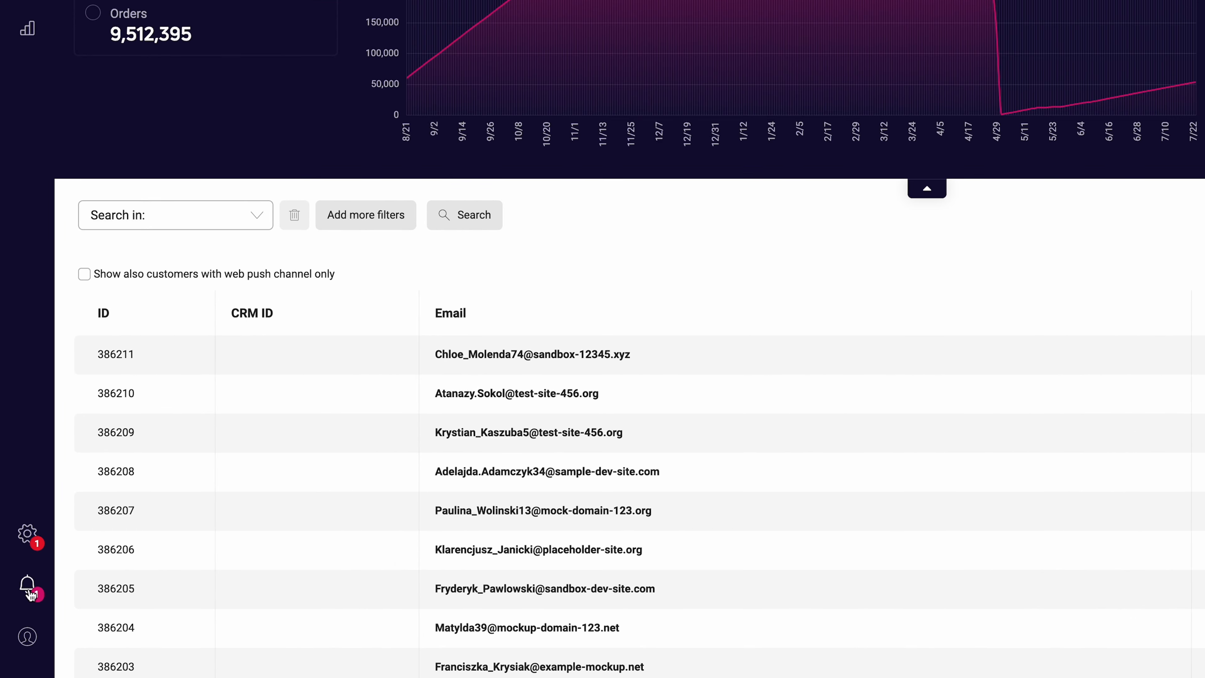
- Check the customer import in the notifications and return to the Customers list
left_click(25, 597)
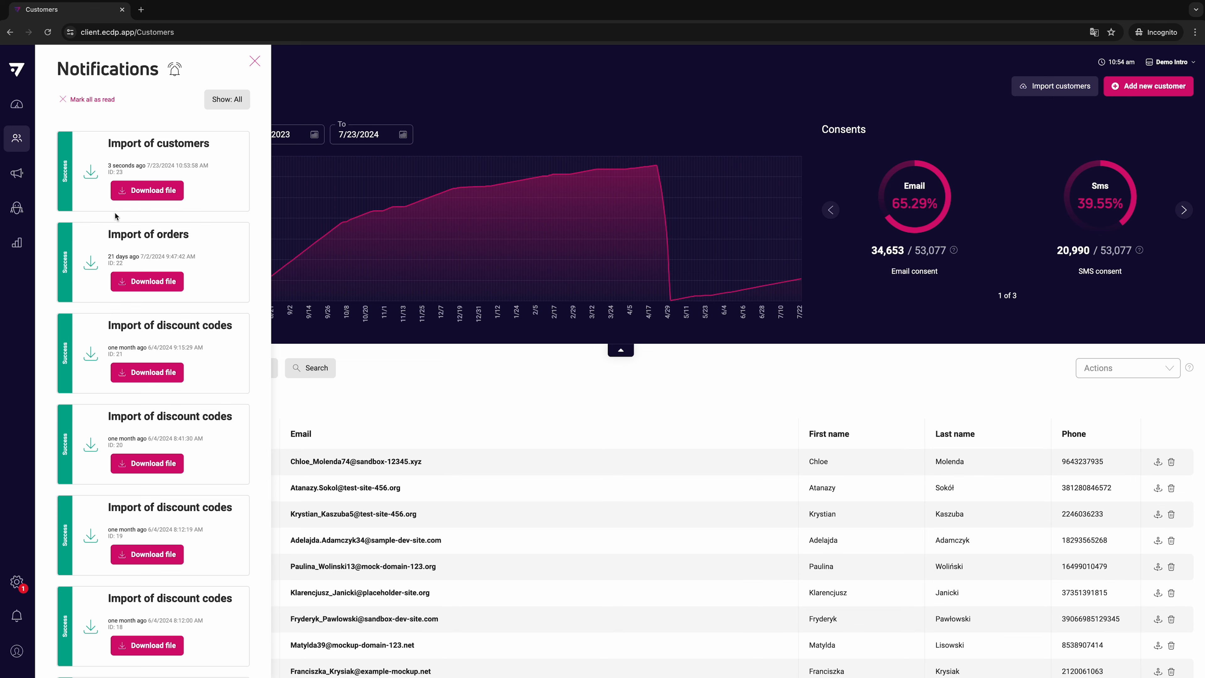
left_click(16, 139)
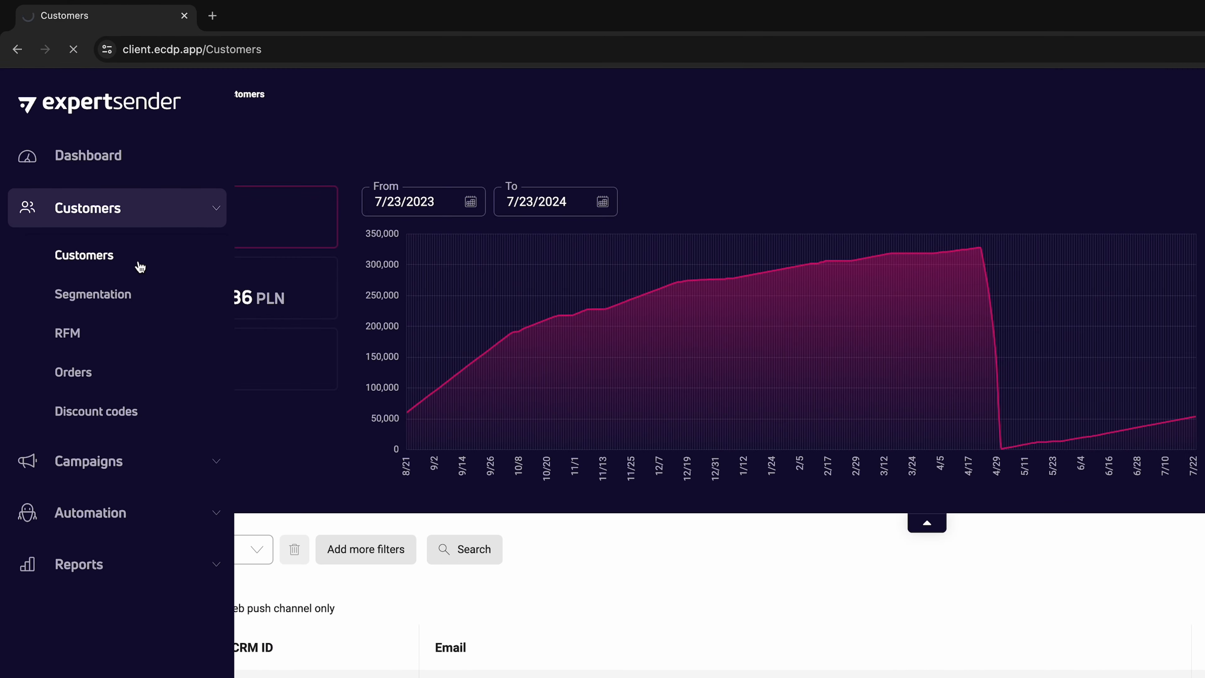
left_click(89, 177)
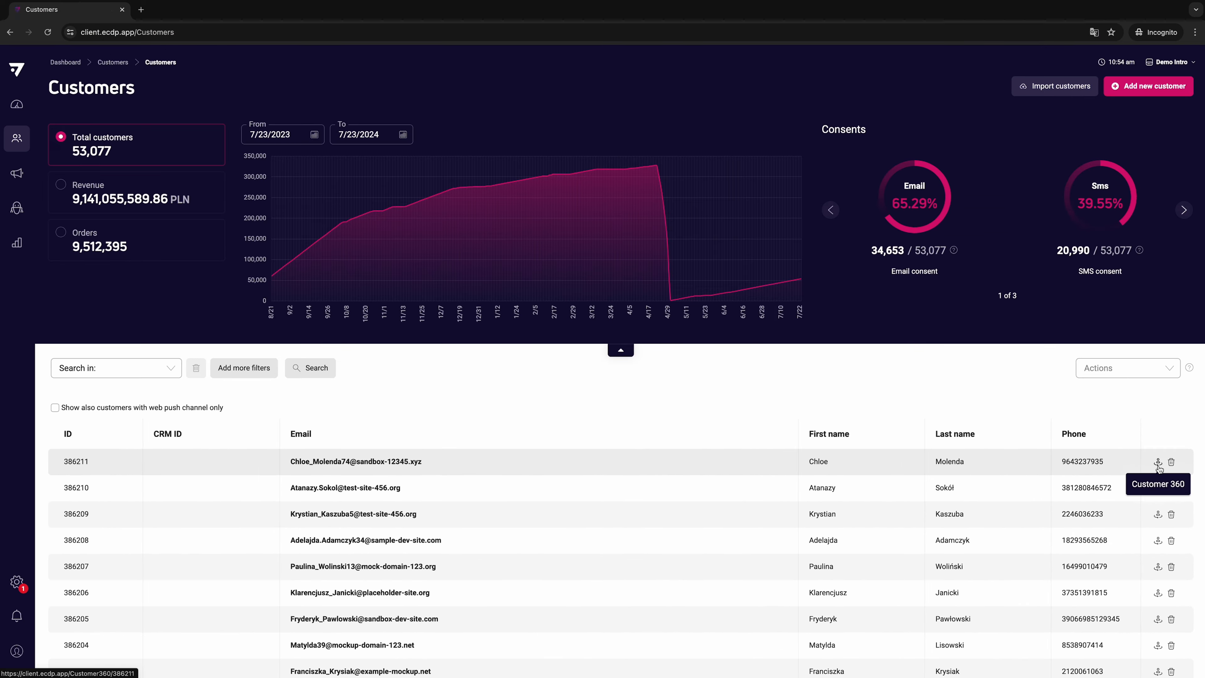
- Edit the first listed customer from their Customer 360 profile, switching on marketing consent, and save the changes
left_click(1130, 414)
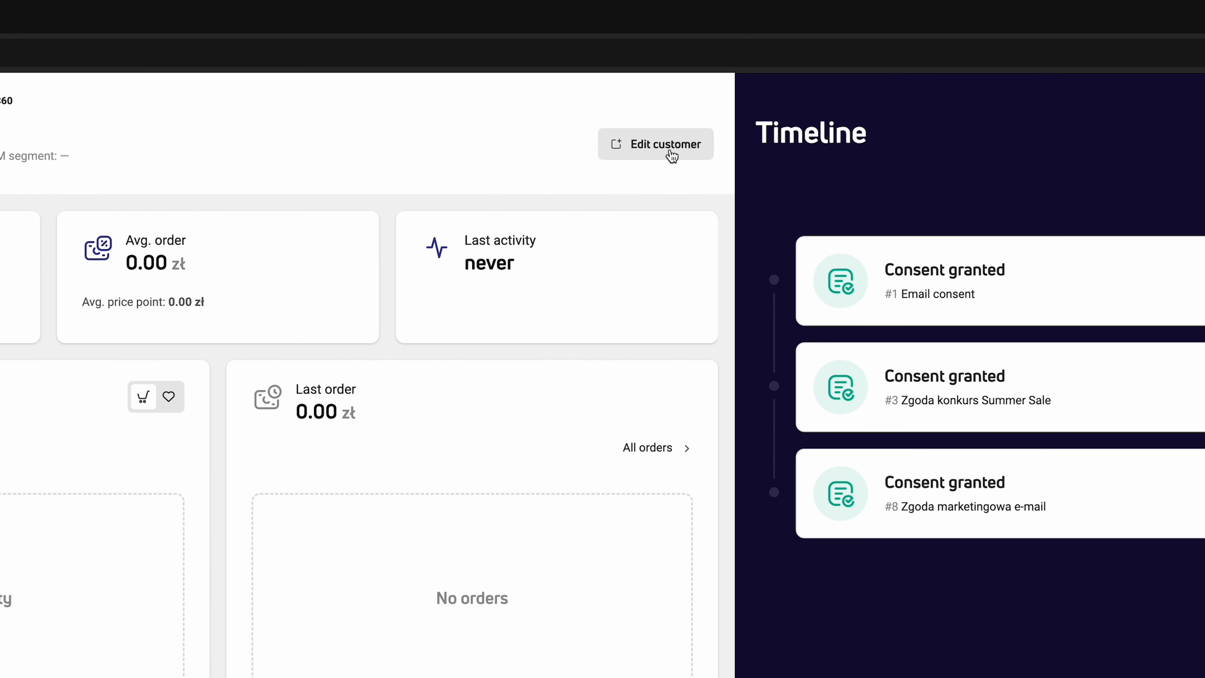
left_click(671, 152)
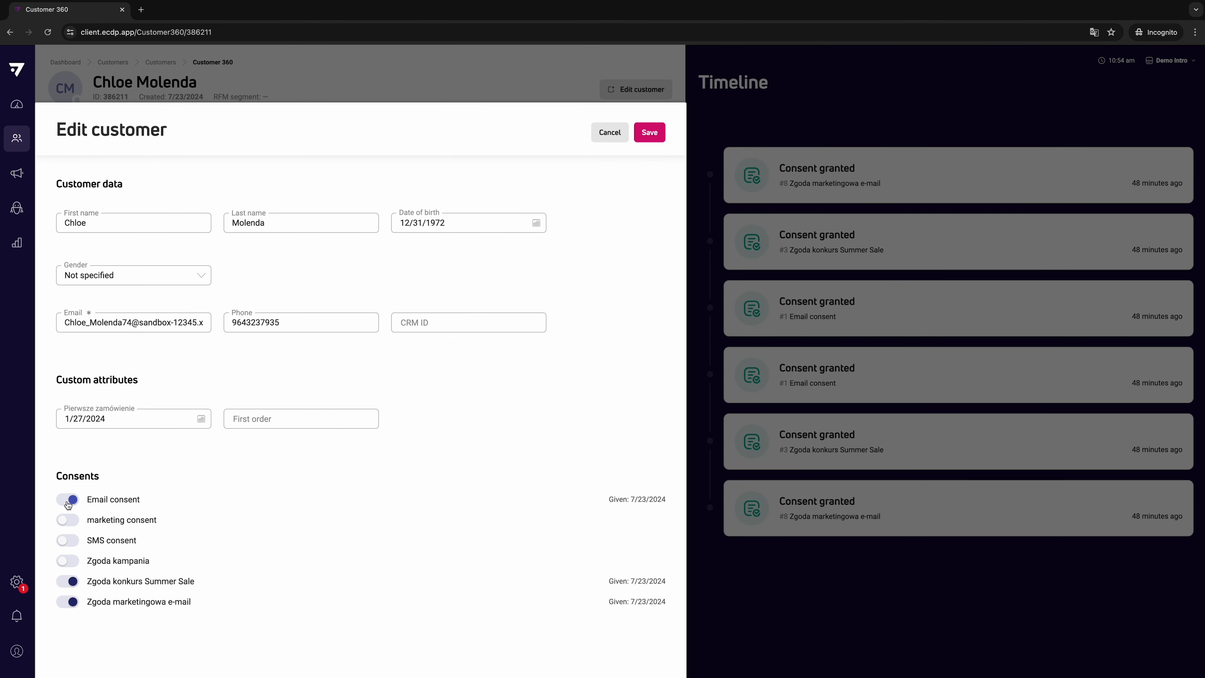
left_click(69, 499)
left_click(68, 501)
left_click(71, 522)
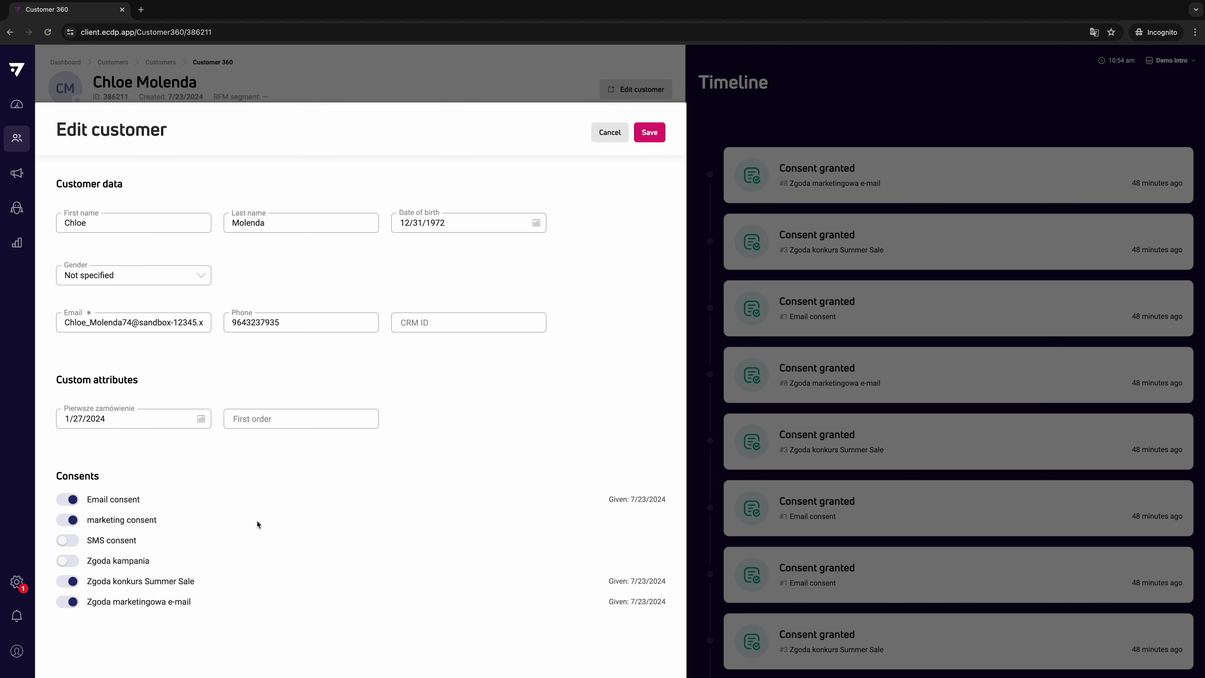
left_click(653, 135)
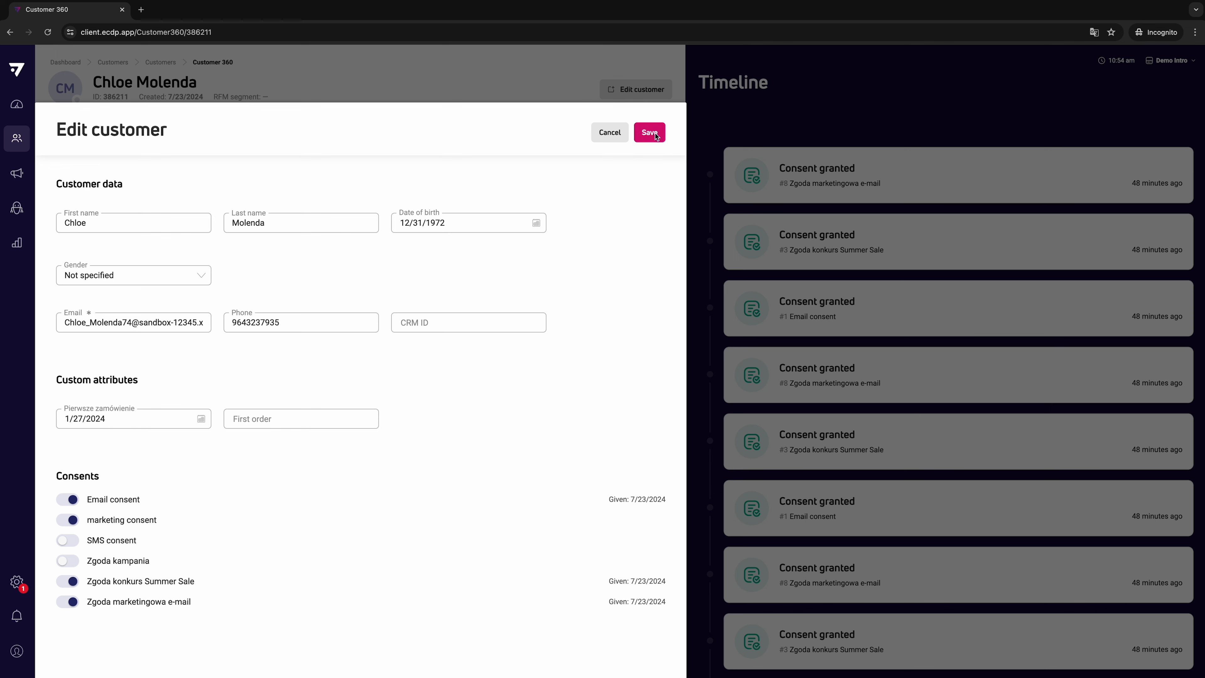